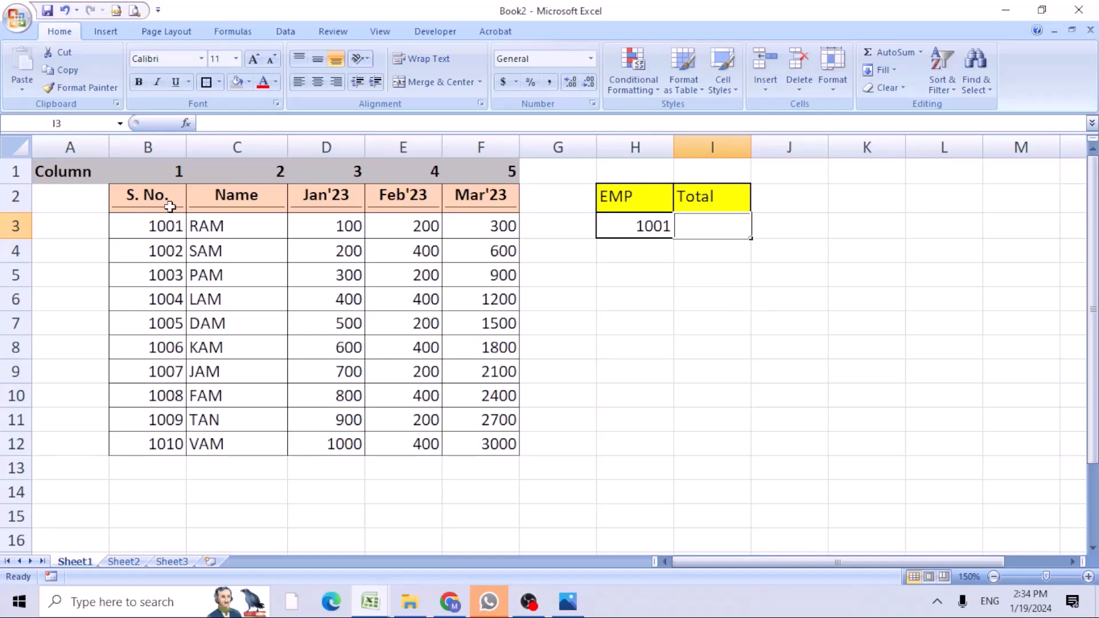
Examine the S. No., Name and Jan'23 to Mar'23 columns of the data table in B2:F12.
left_click_drag(154, 199, 162, 441)
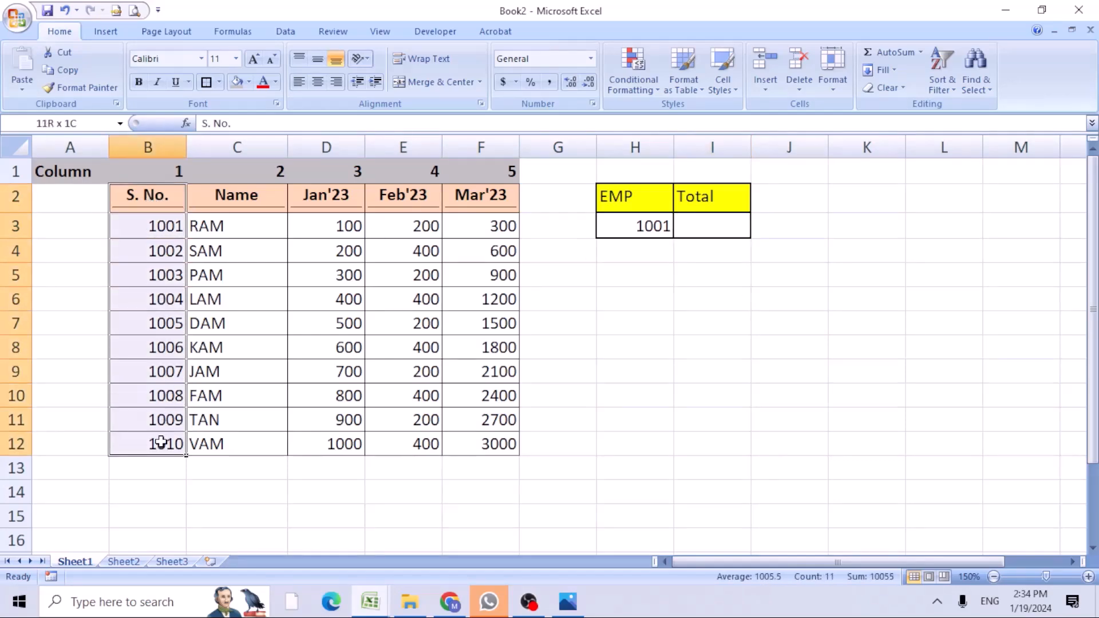
left_click_drag(252, 198, 252, 350)
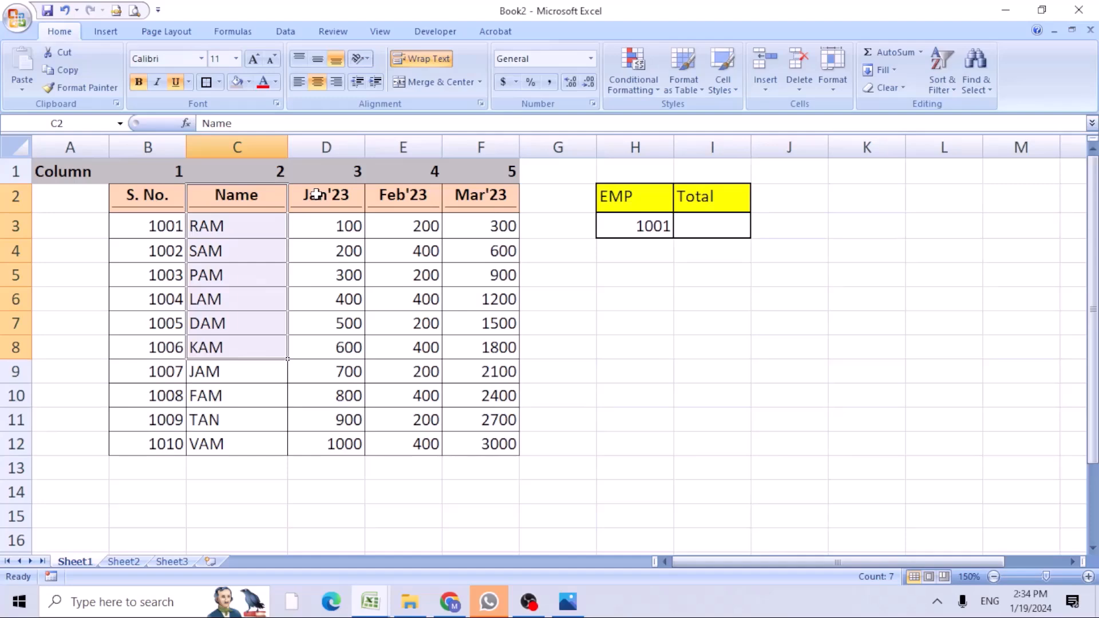
left_click_drag(316, 195, 500, 194)
left_click_drag(310, 221, 498, 446)
left_click(712, 228)
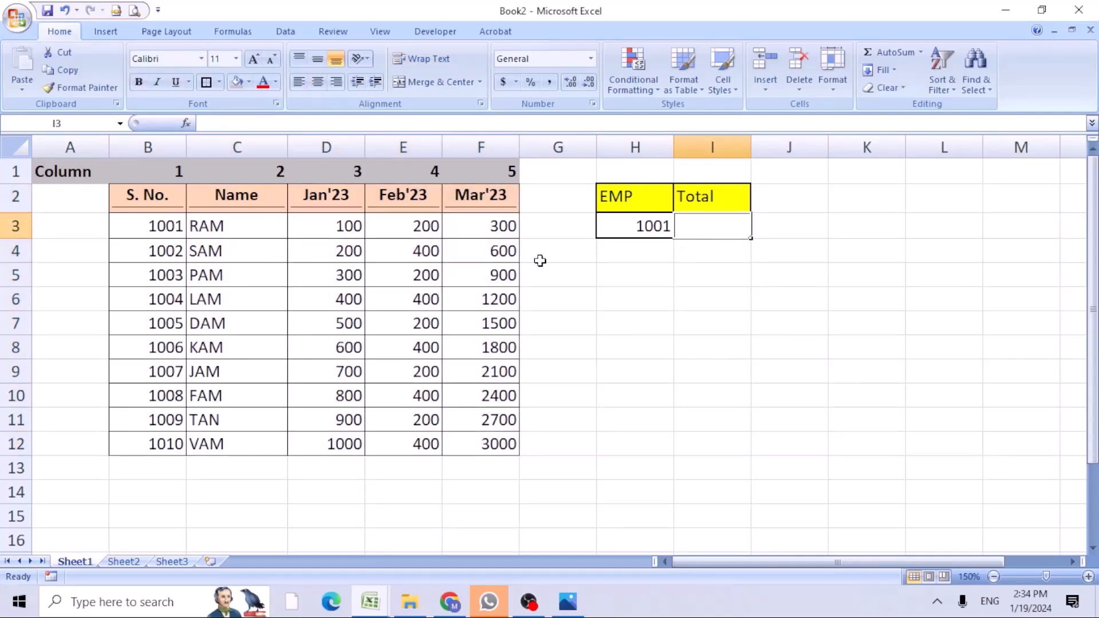
left_click_drag(355, 229, 473, 232)
left_click_drag(559, 204, 541, 423)
Start a VLOOKUP formula in cell I3 with its function arguments open and H3 as the lookup value.
left_click(695, 224)
type("=vlookup")
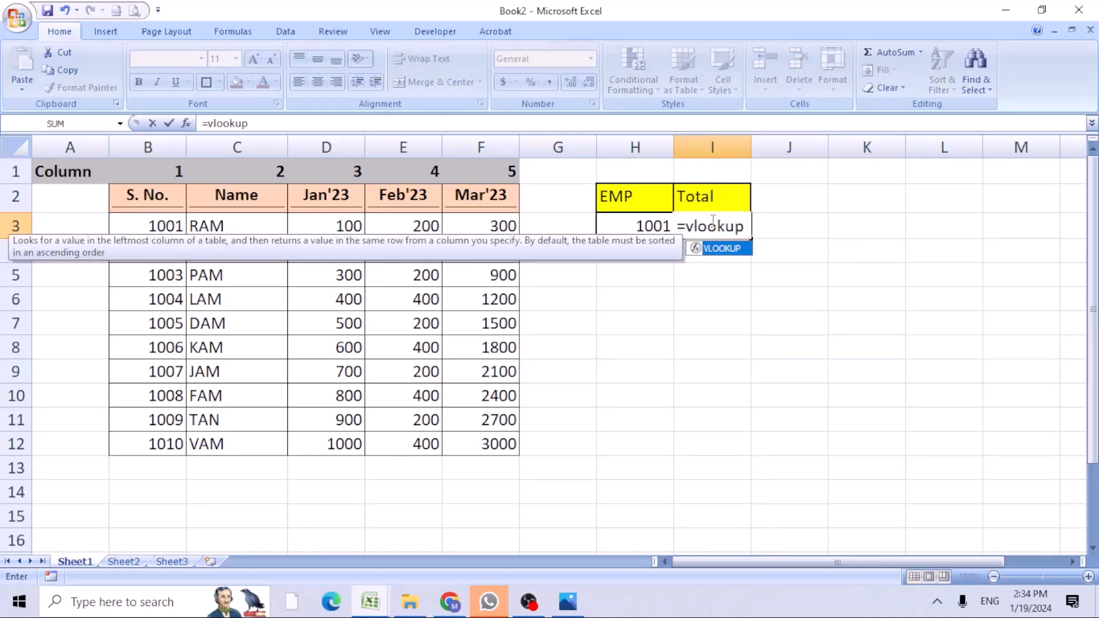
key("Tab")
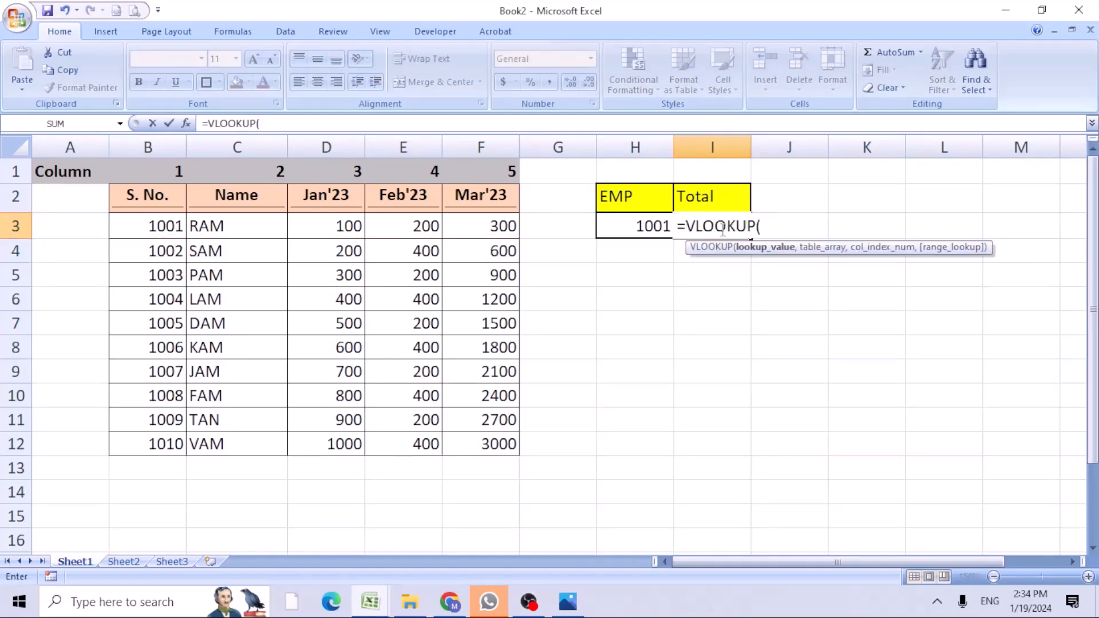
left_click(186, 123)
left_click_drag(636, 262, 678, 261)
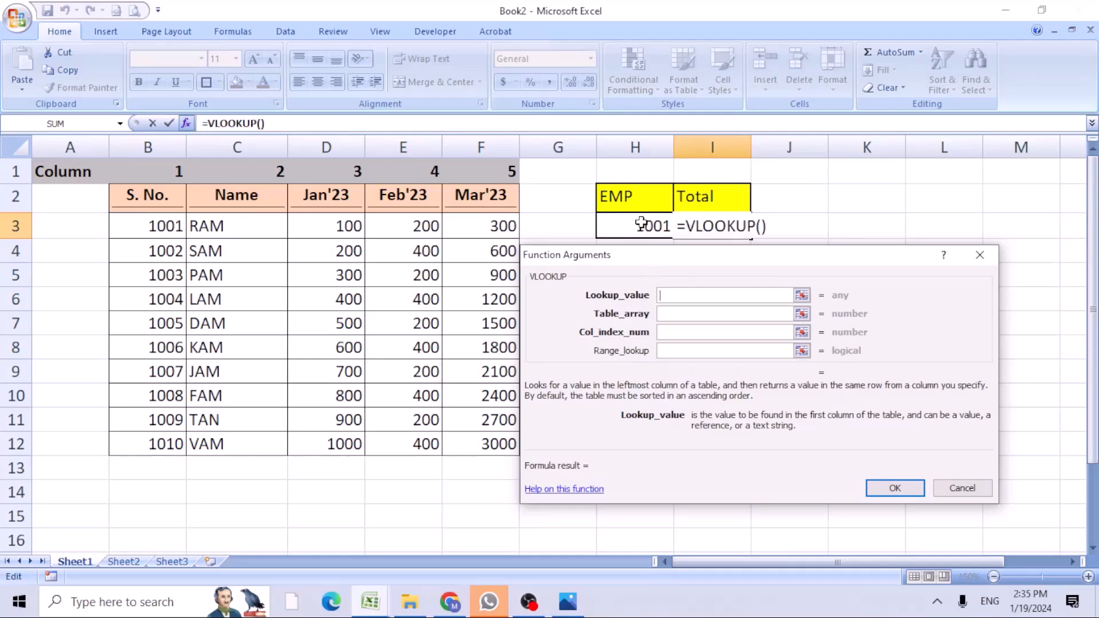
left_click(639, 225)
Complete the VLOOKUP with table array B2:F12, column index {3,4,5} and range lookup 0.
left_click(688, 315)
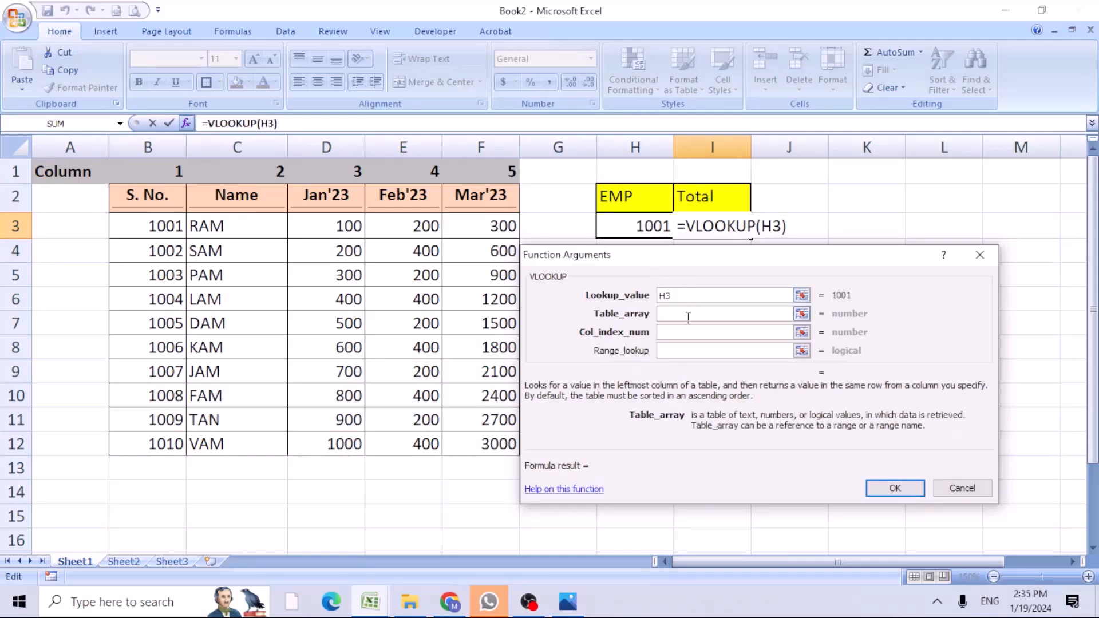
left_click_drag(140, 198, 457, 443)
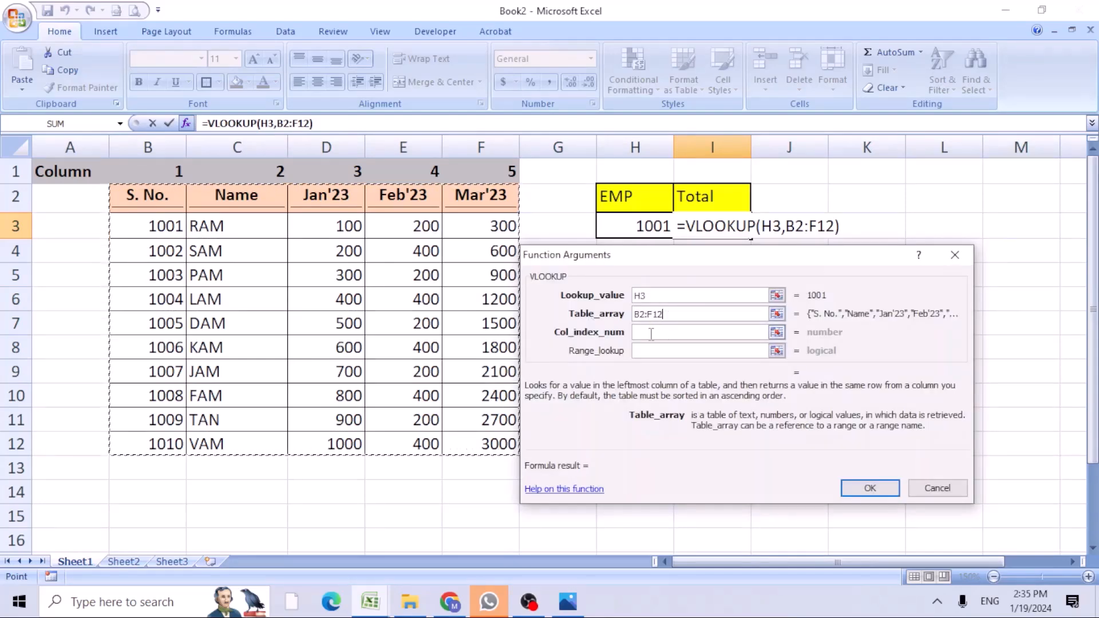
left_click(658, 333)
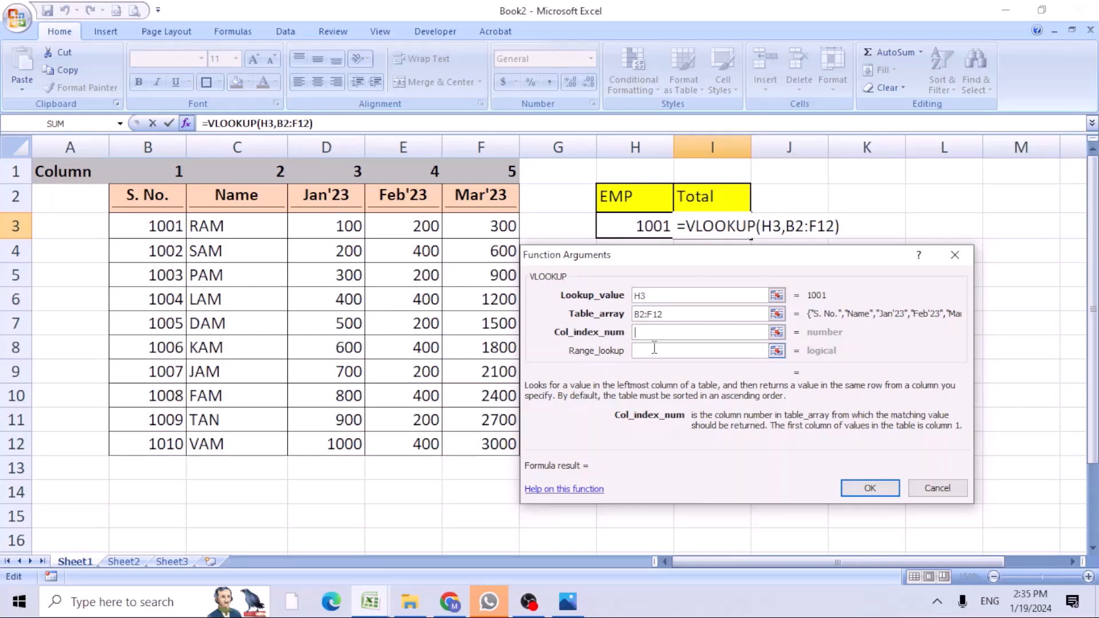
type("{")
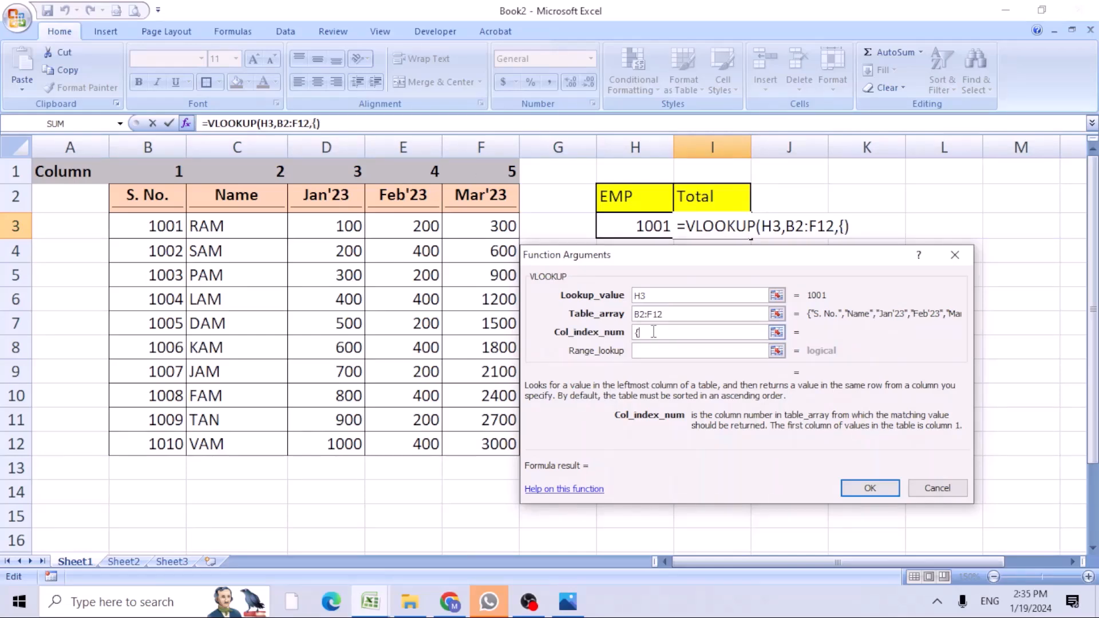
type("3,4,5")
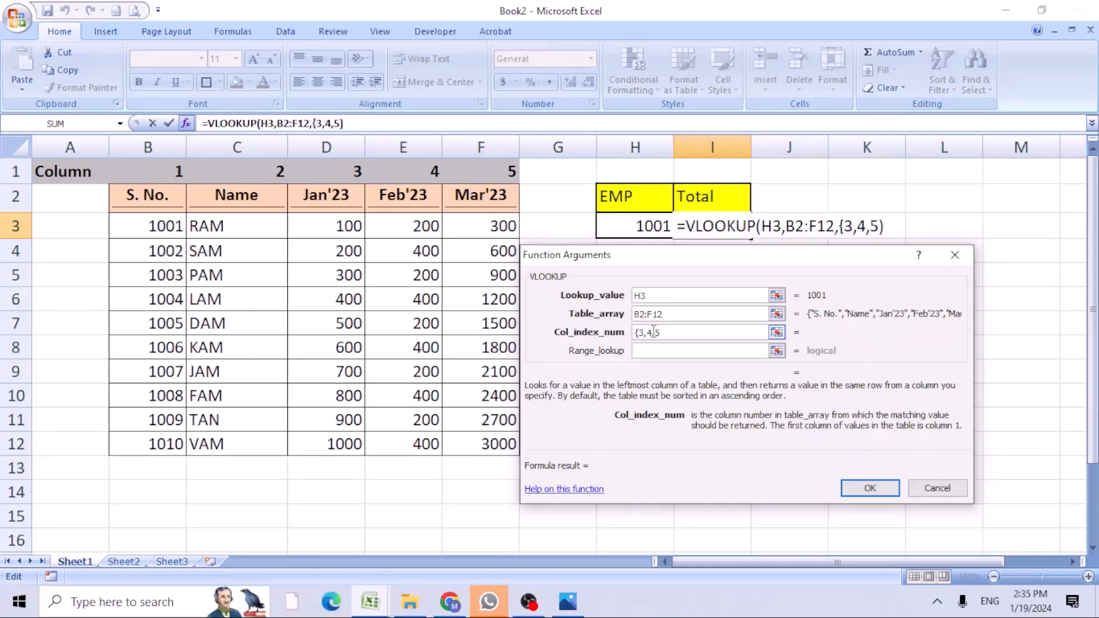
type("}")
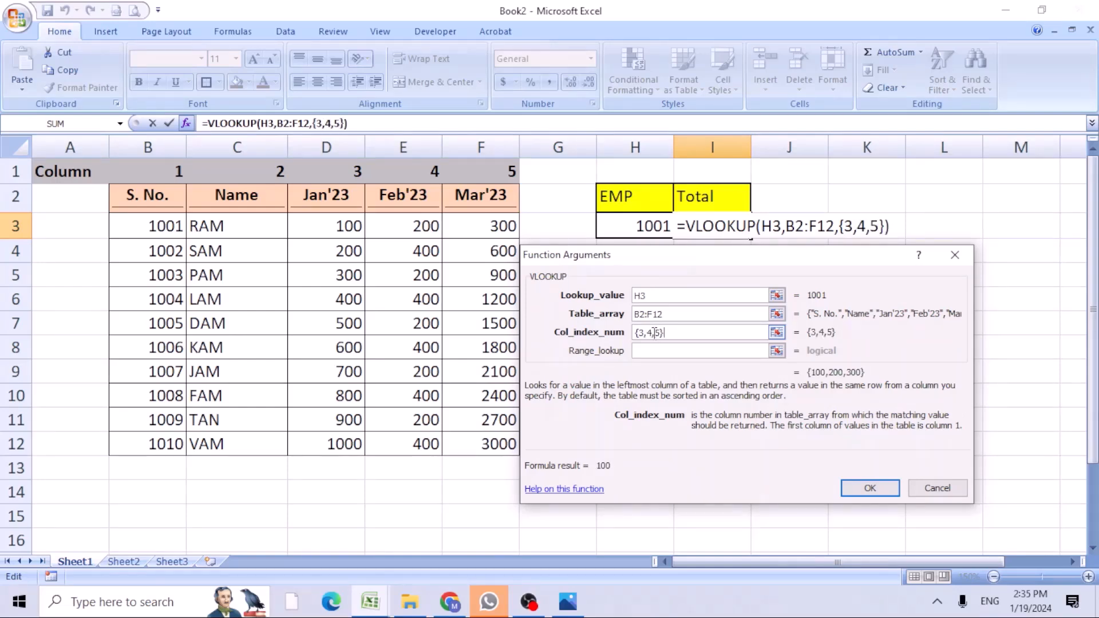
left_click(659, 349)
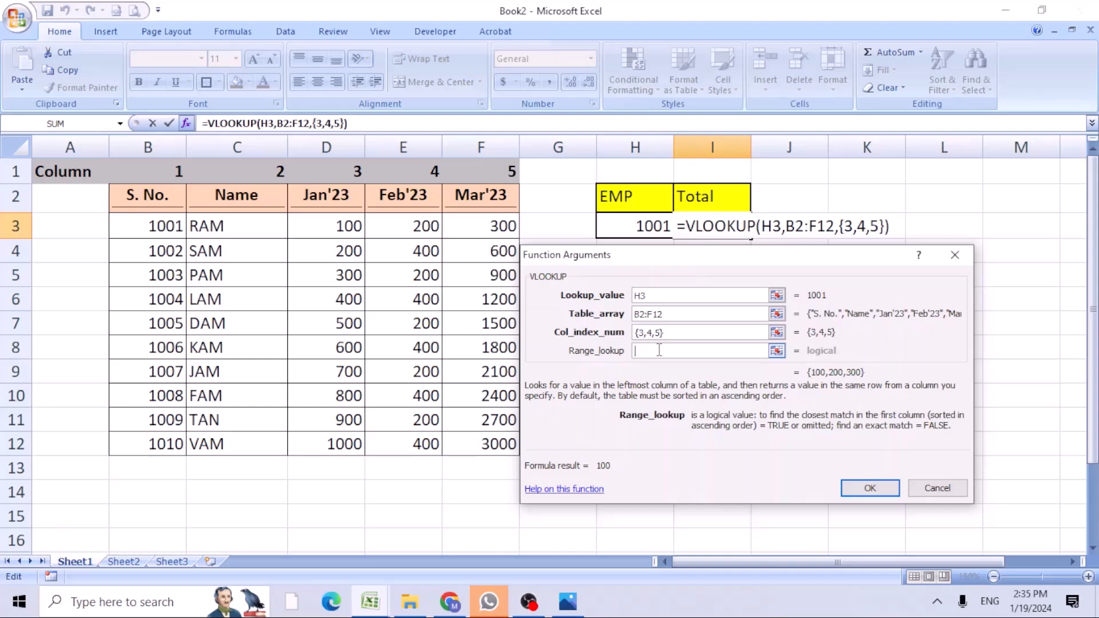
type("0")
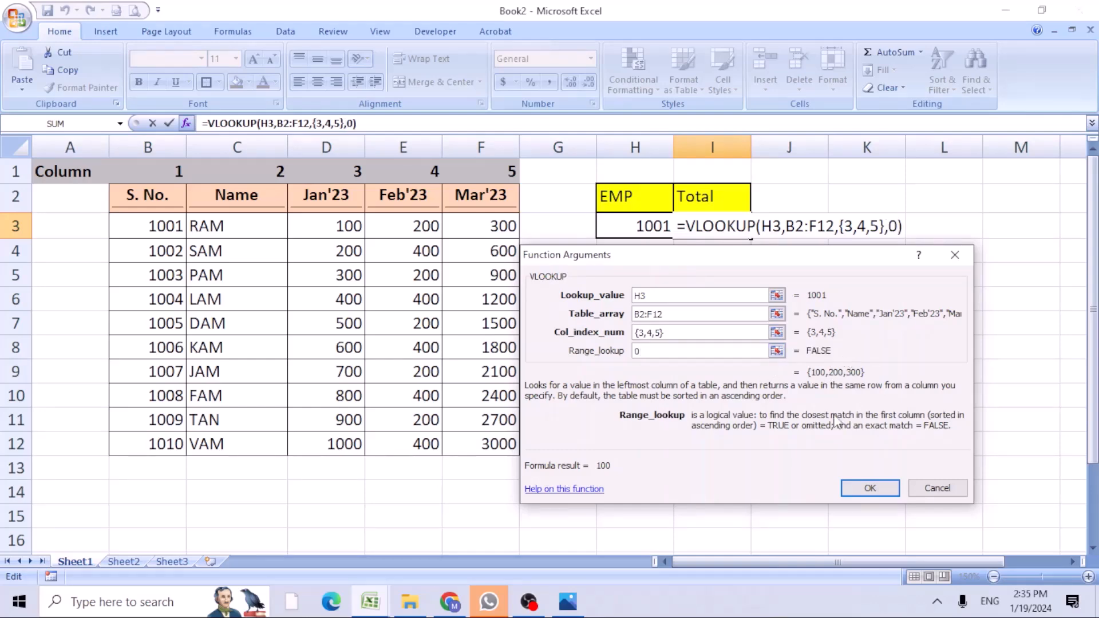
left_click(867, 488)
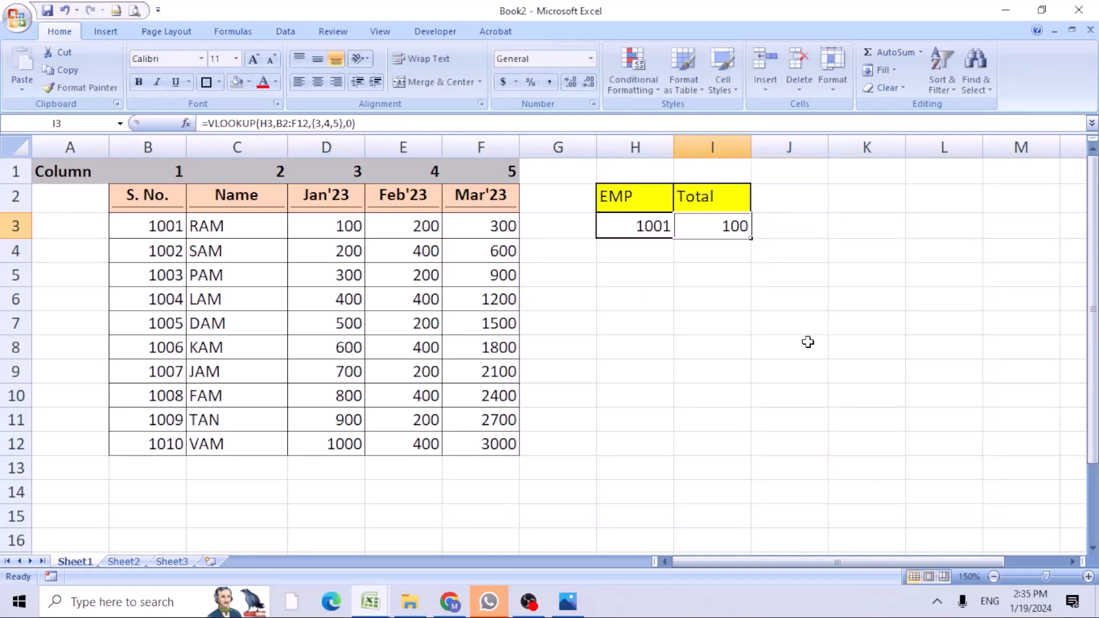
Wrap the VLOOKUP in I3 in SUM and enter it as an array formula.
double_click(708, 227)
left_click(682, 224)
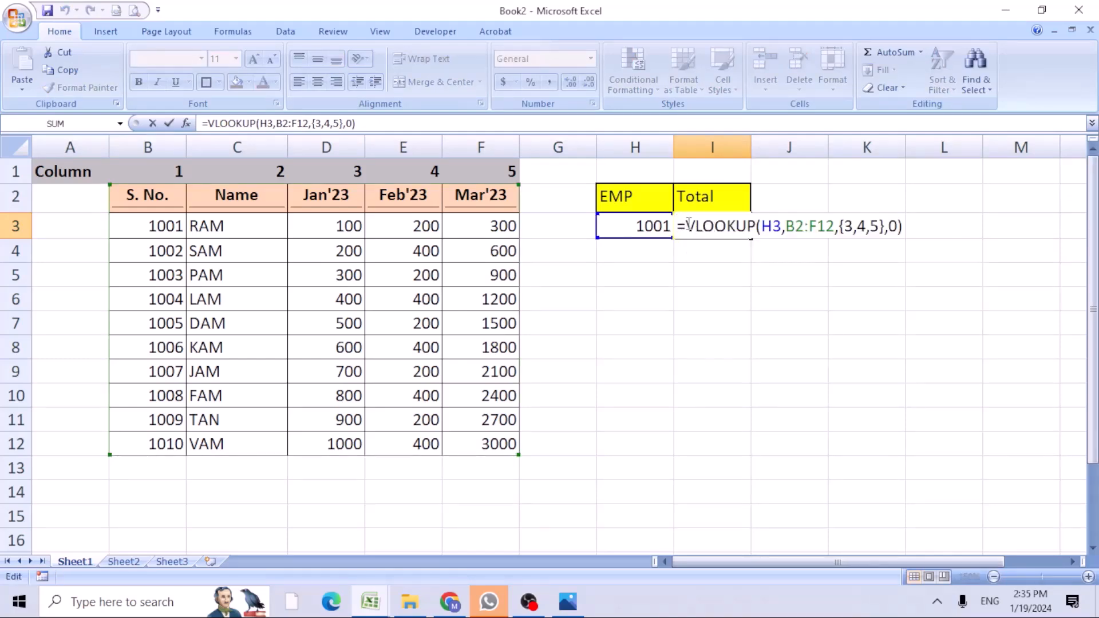
type("SUM(")
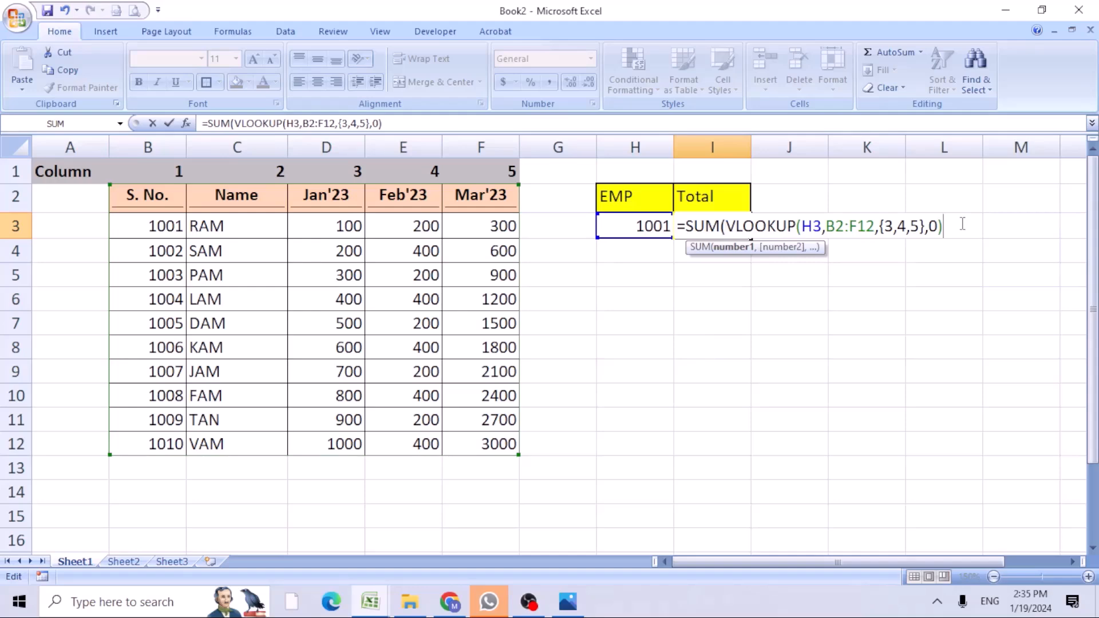
type(")")
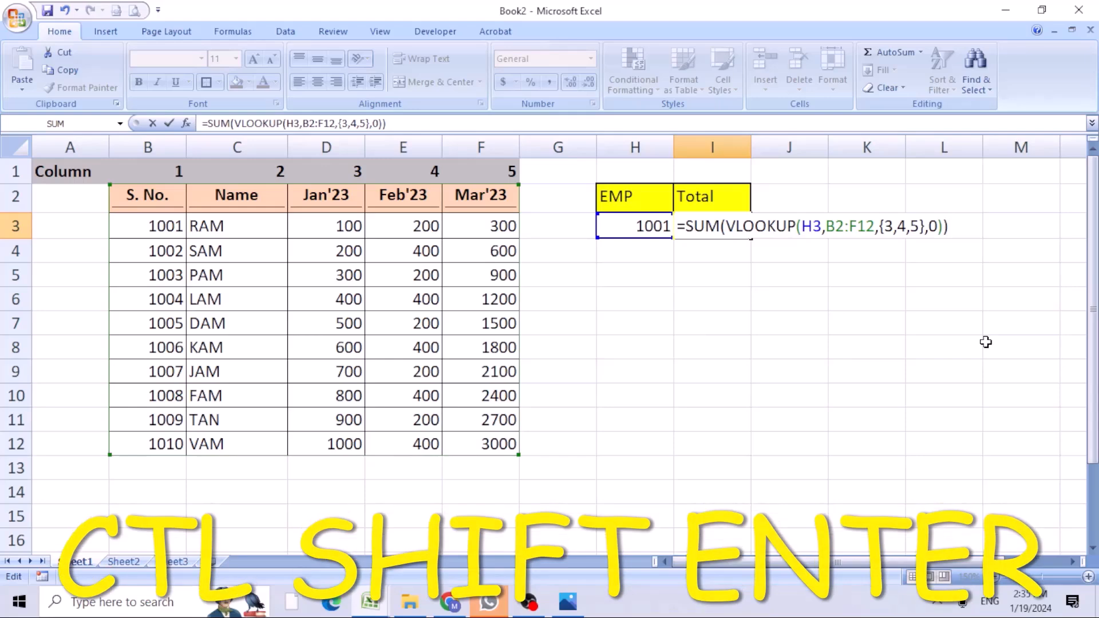
key("ctrl+shift+Return")
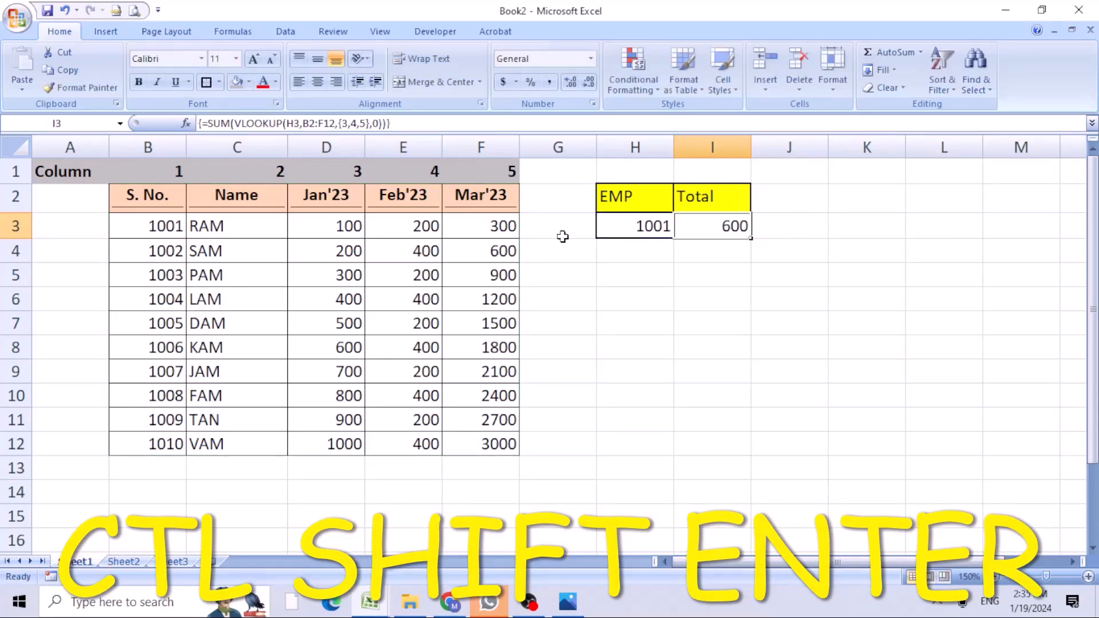
Change the EMP number in H3 to 1005 and check the monthly values in D7:F7.
left_click_drag(343, 221, 487, 231)
left_click(626, 227)
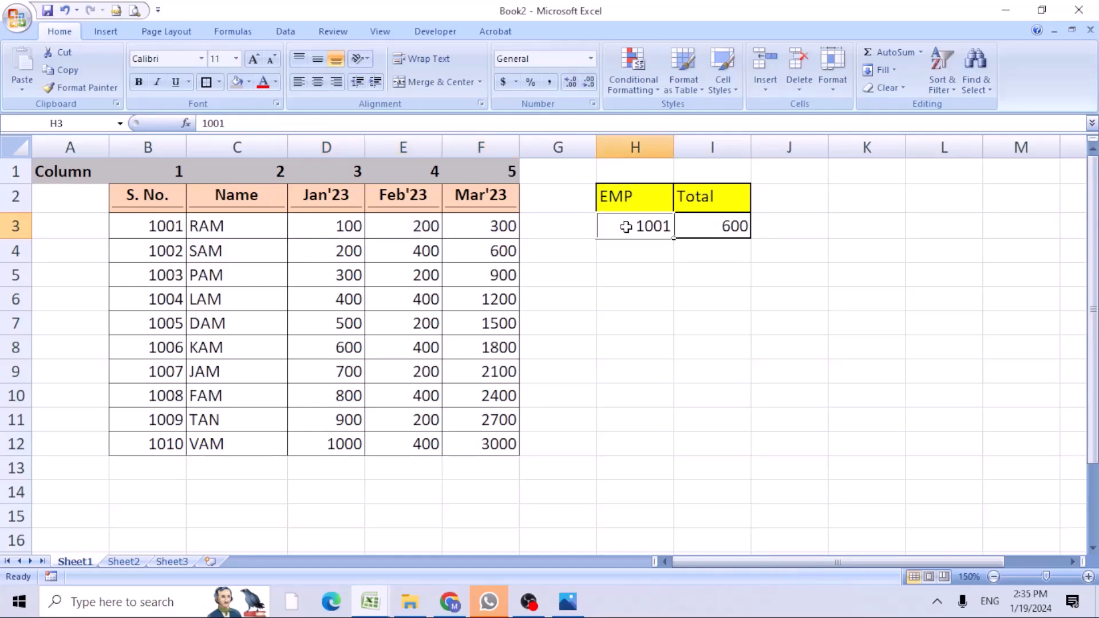
type("1005")
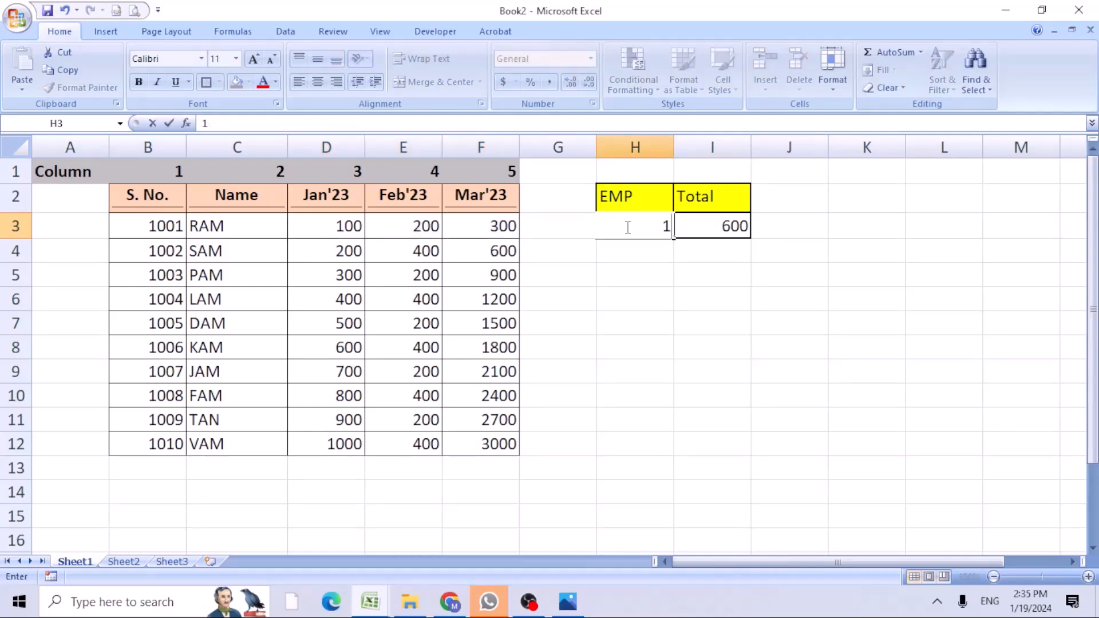
key("Return")
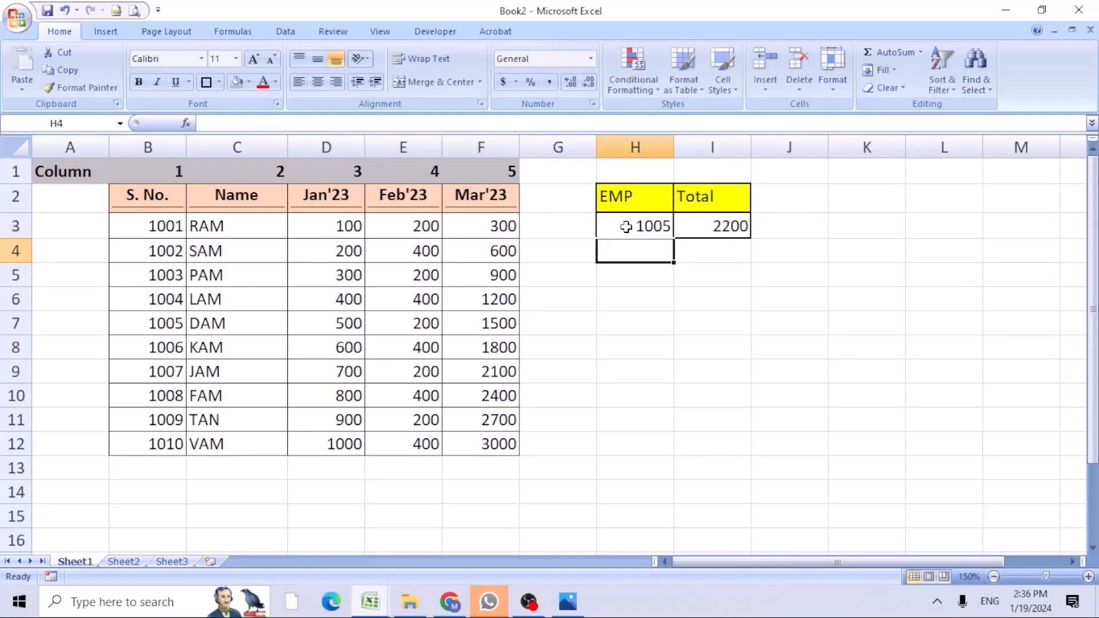
left_click_drag(323, 335, 505, 324)
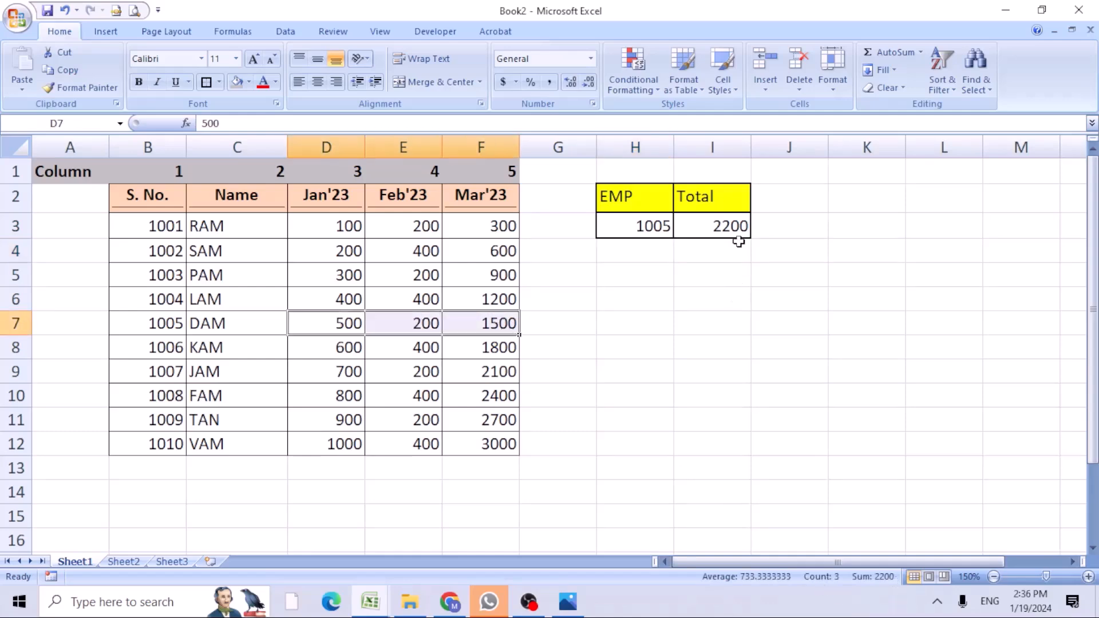
Replace SUM with AVERAGE in the I3 formula and enter it as an array formula.
left_click(702, 227)
double_click(702, 227)
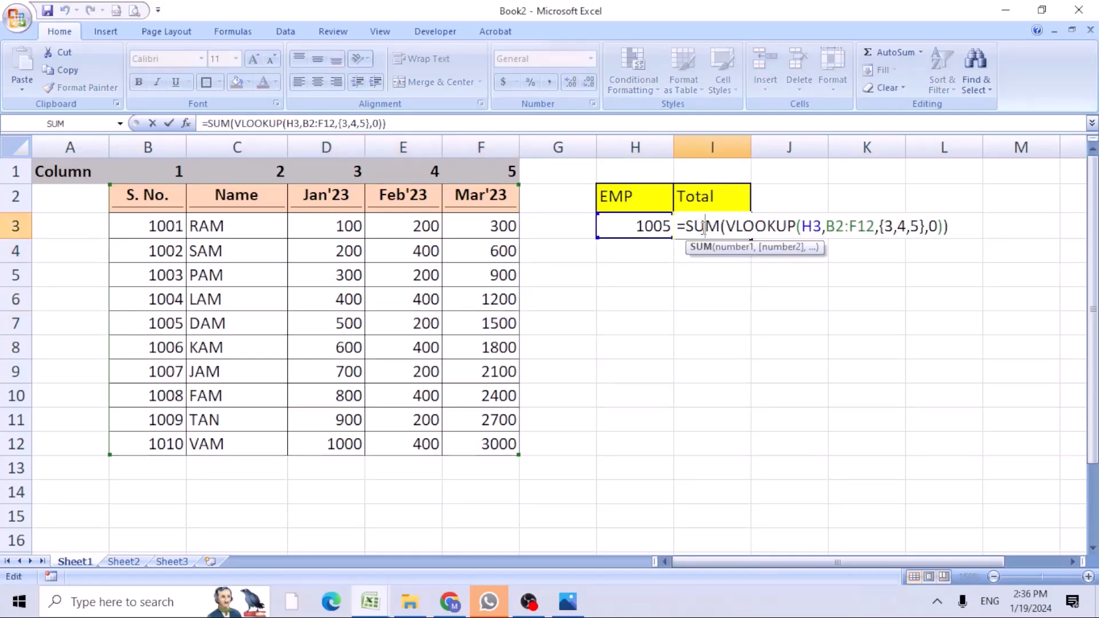
left_click(721, 228)
key("BackSpace")
key("BackSpace")
key("BackSpace")
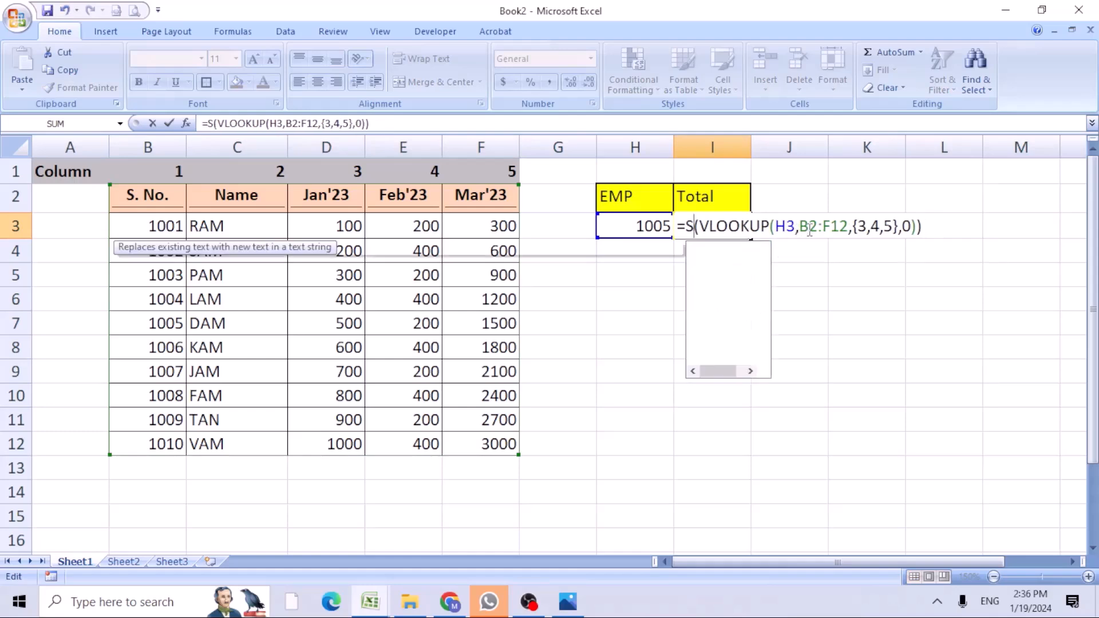
type("aver")
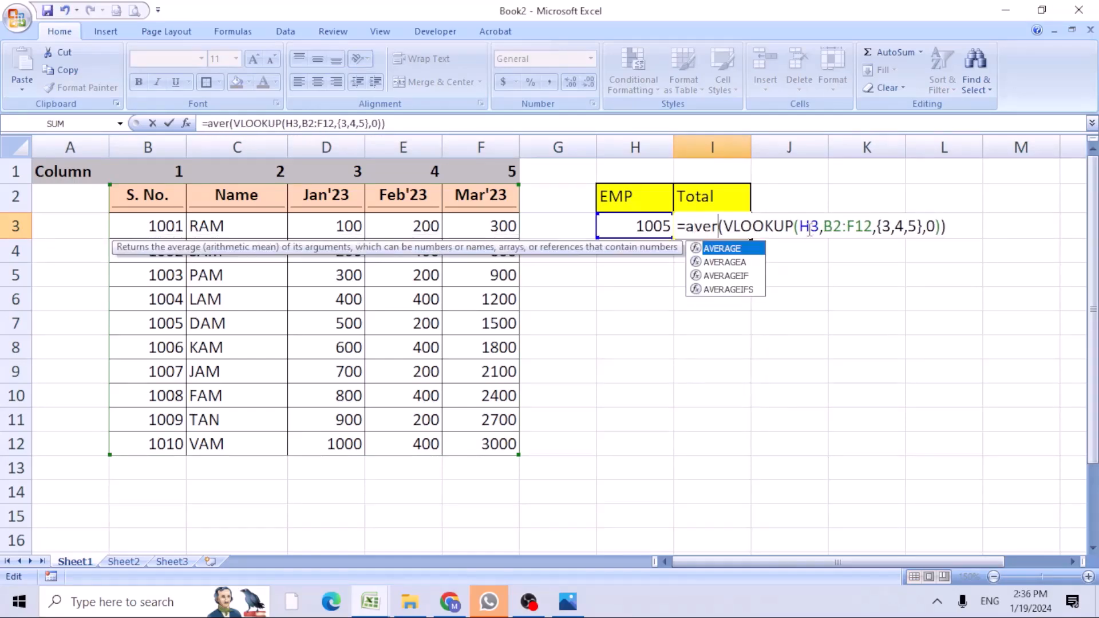
type("age")
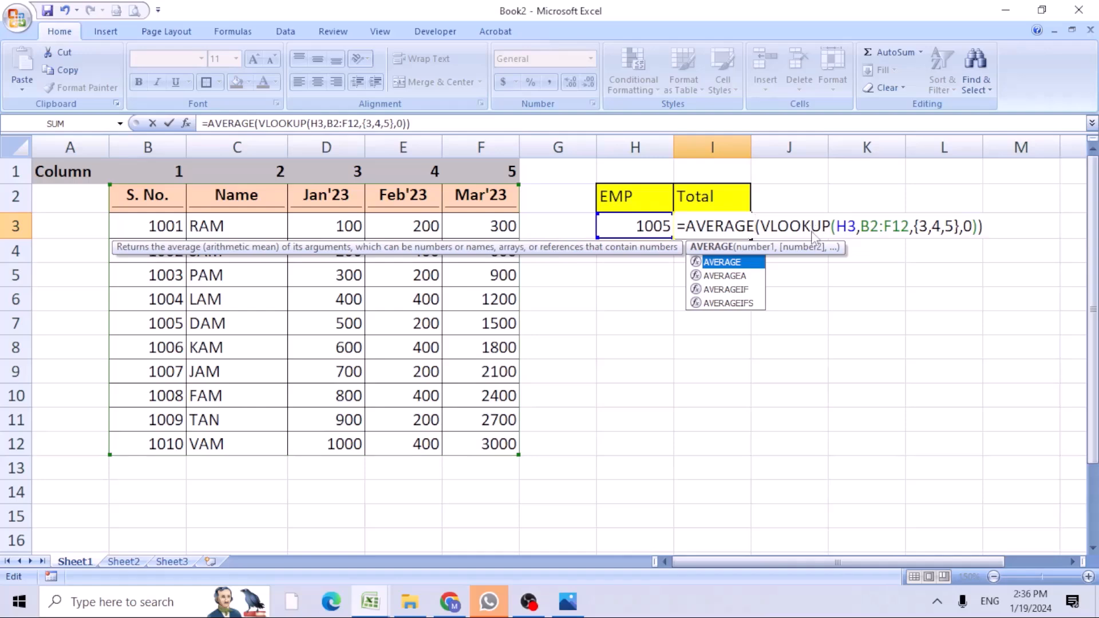
key("ctrl+shift+Return")
double_click(706, 228)
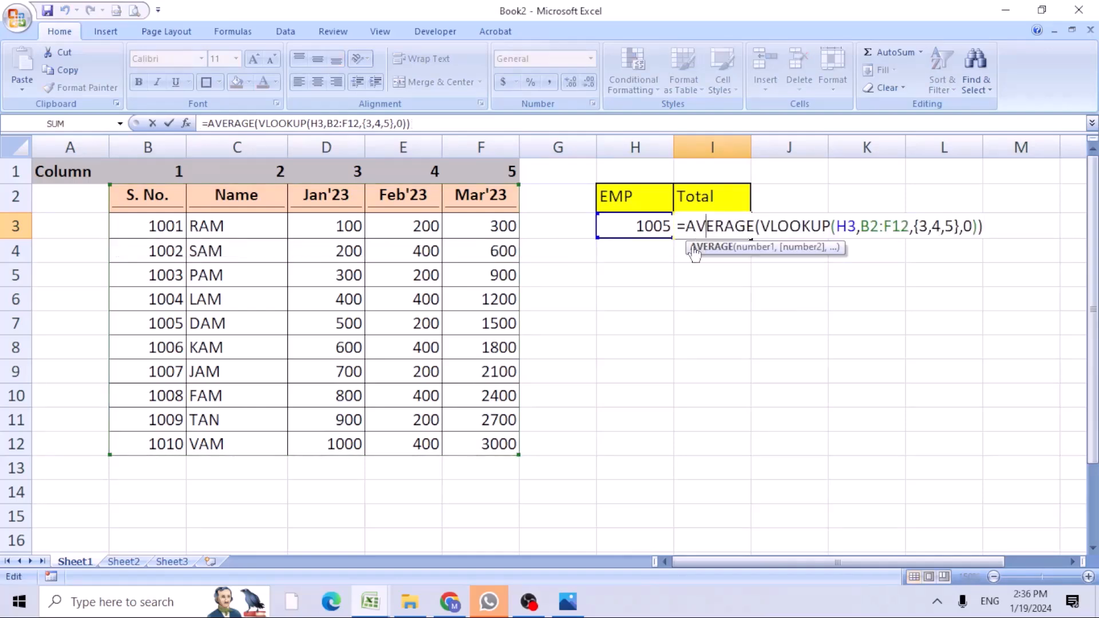
key("Escape")
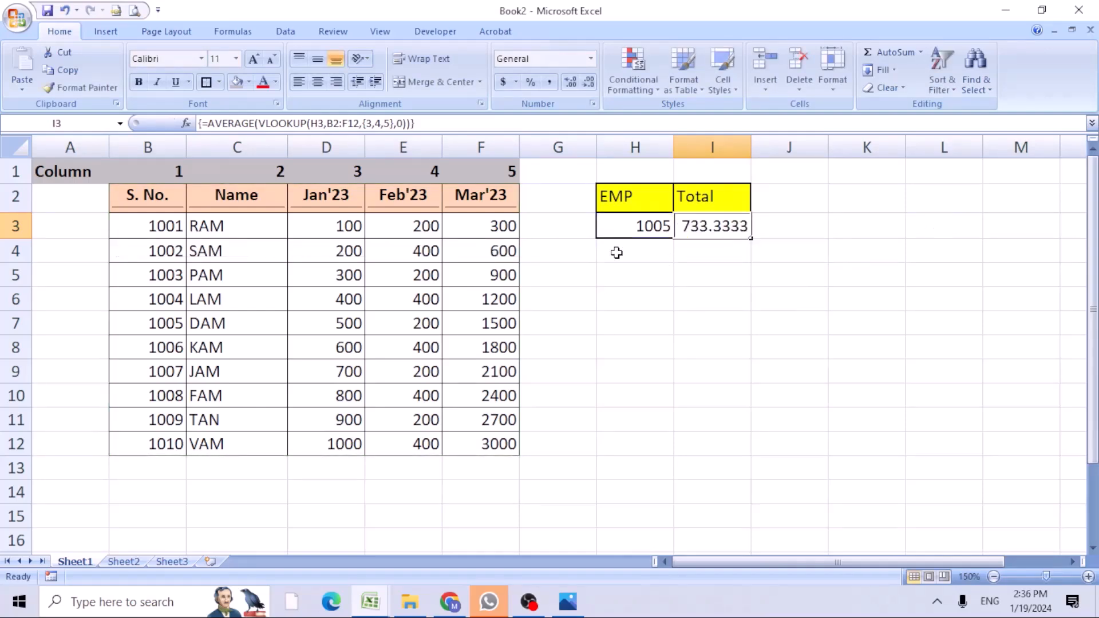
Replace AVERAGE with PRODUCT in the I3 formula and enter it as an array formula.
double_click(695, 224)
left_click_drag(753, 225, 686, 225)
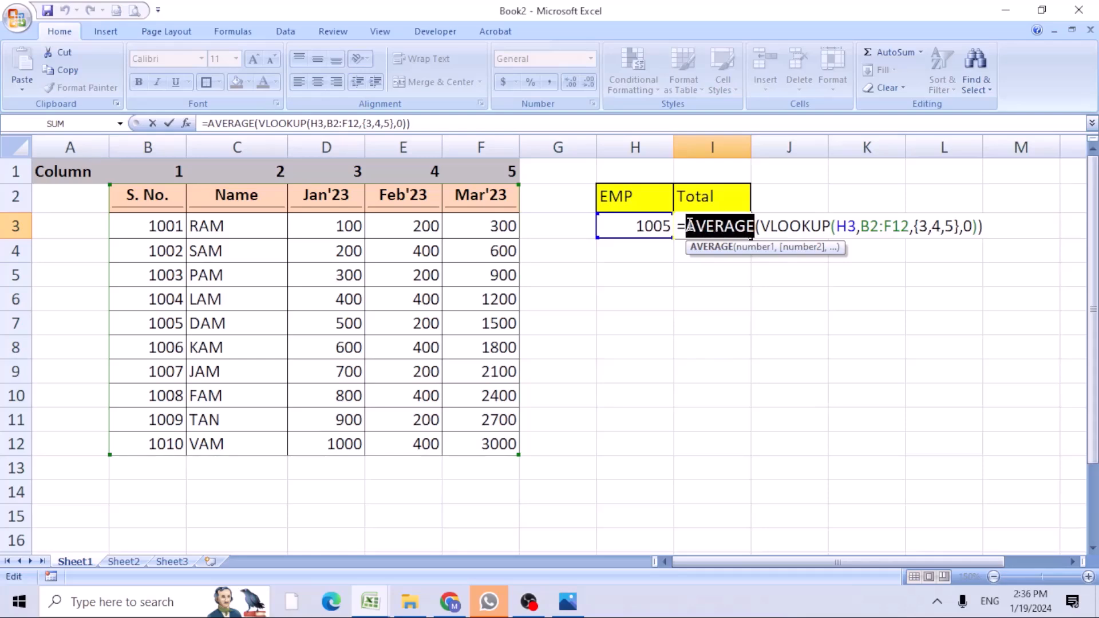
type("product")
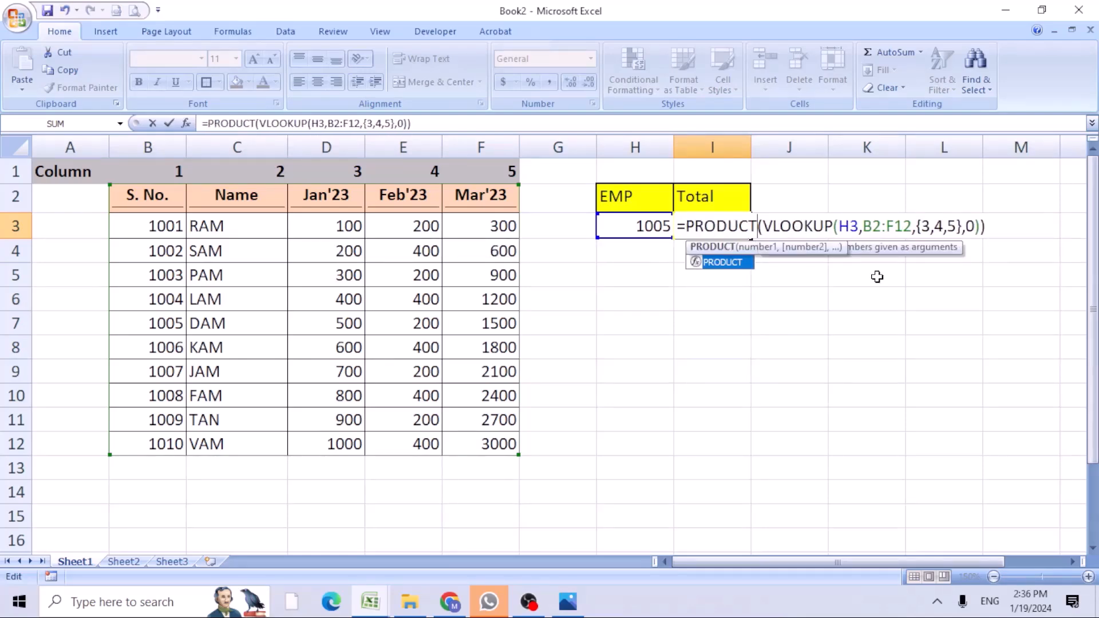
key("ctrl+shift+Return")
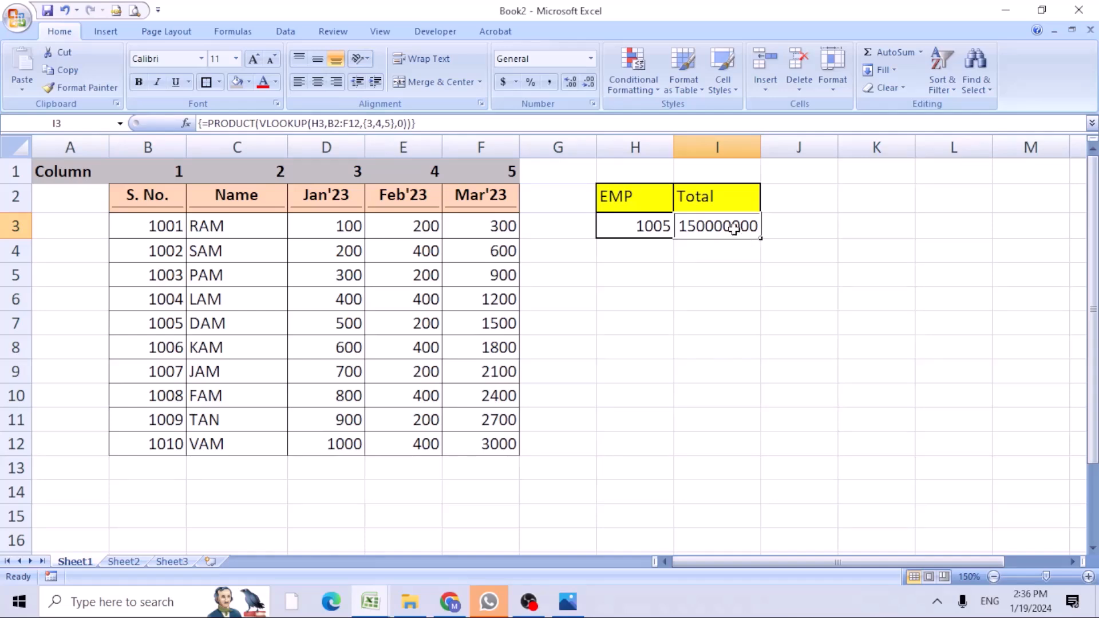
Replace PRODUCT with SUM around the VLOOKUP in the I3 formula.
double_click(734, 228)
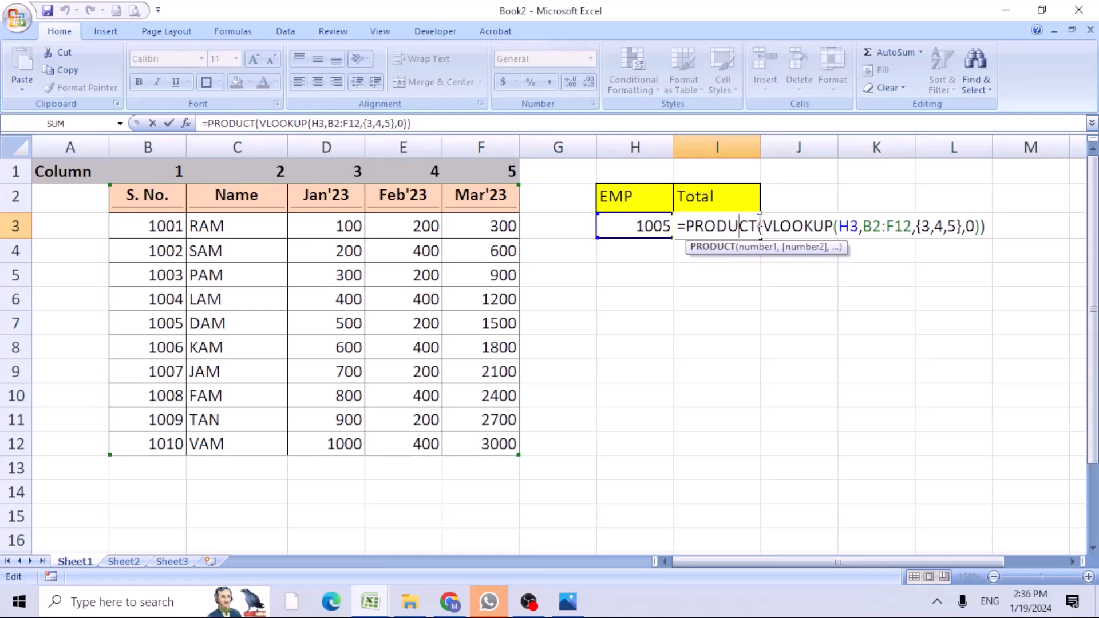
key("Delete")
key("Delete")
key("BackSpace")
key("BackSpace")
key("BackSpace")
key("BackSpace")
key("BackSpace")
type("s")
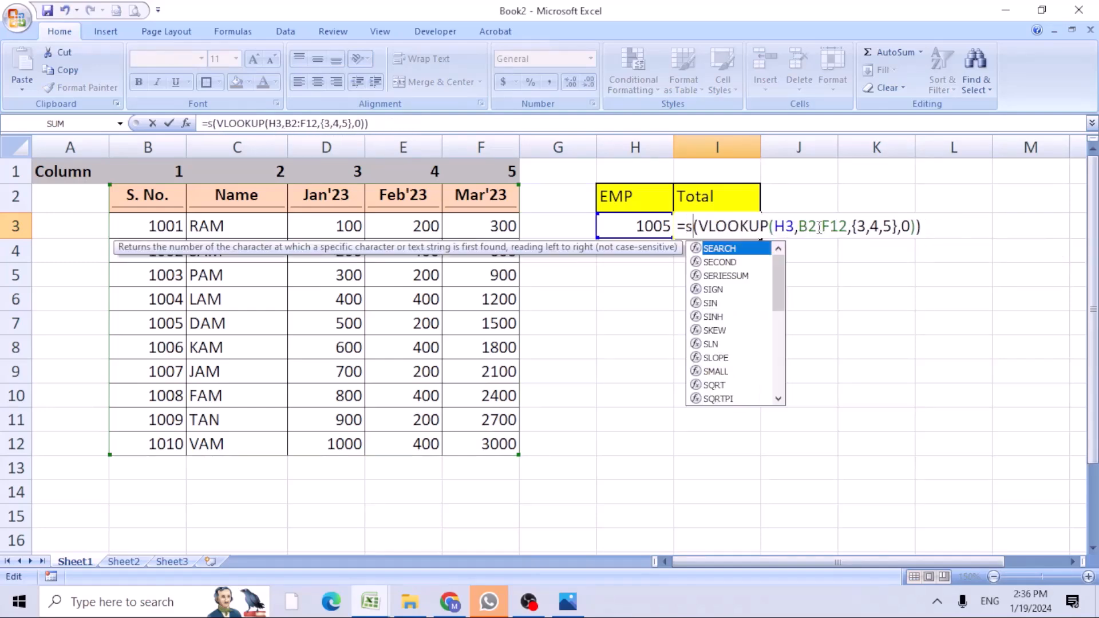
type("um")
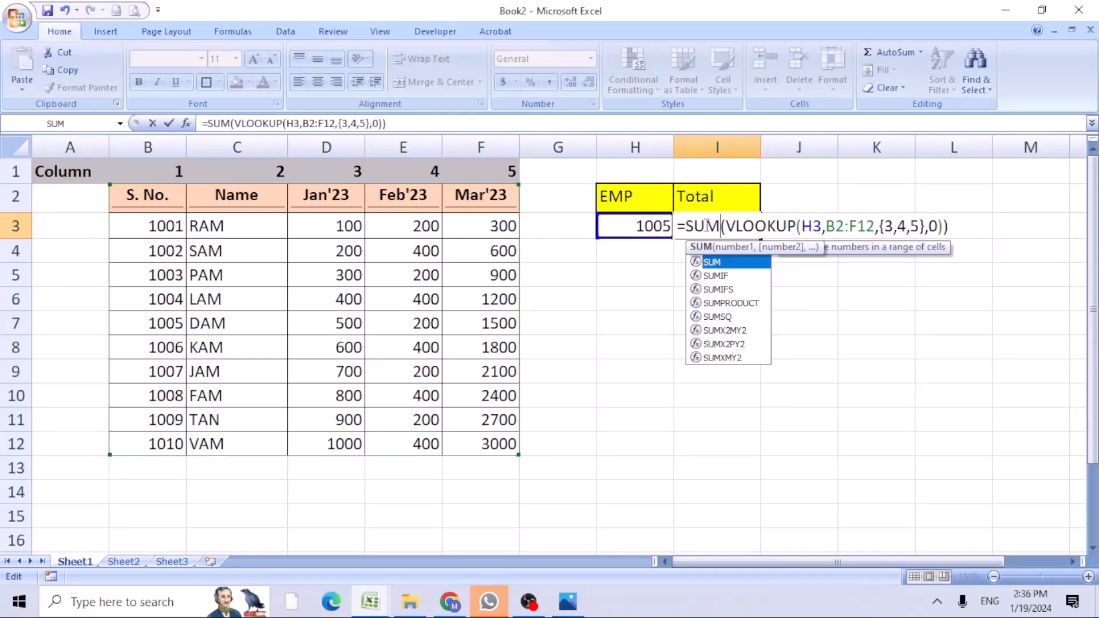
Reduce the VLOOKUP column array in I3 to {3,5} and enter it as an array formula.
left_click(909, 225)
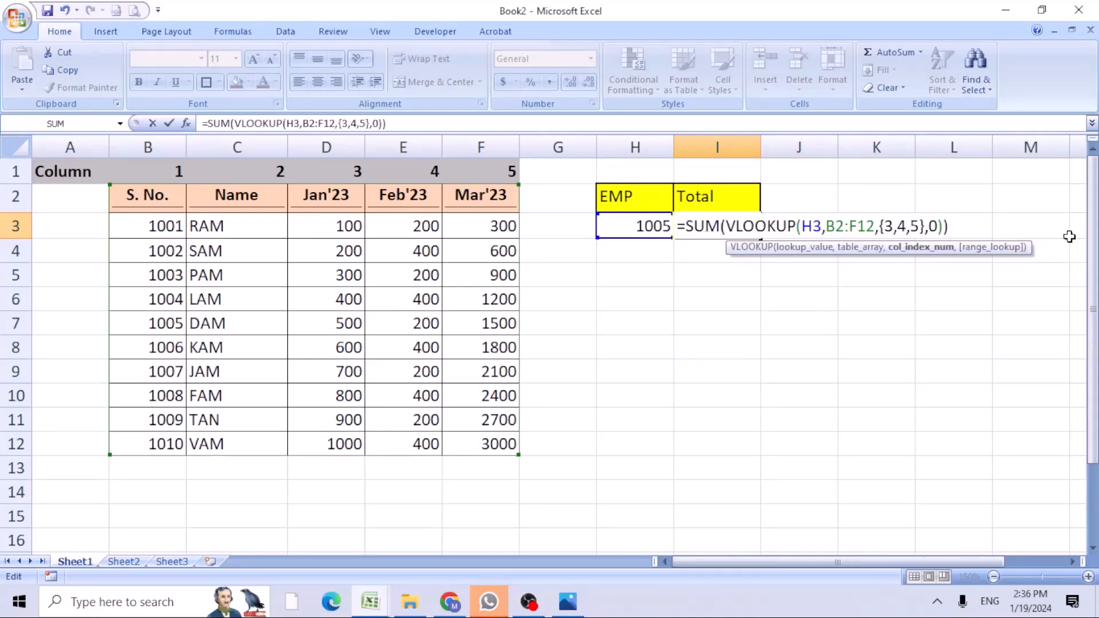
key("BackSpace")
key("BackSpace")
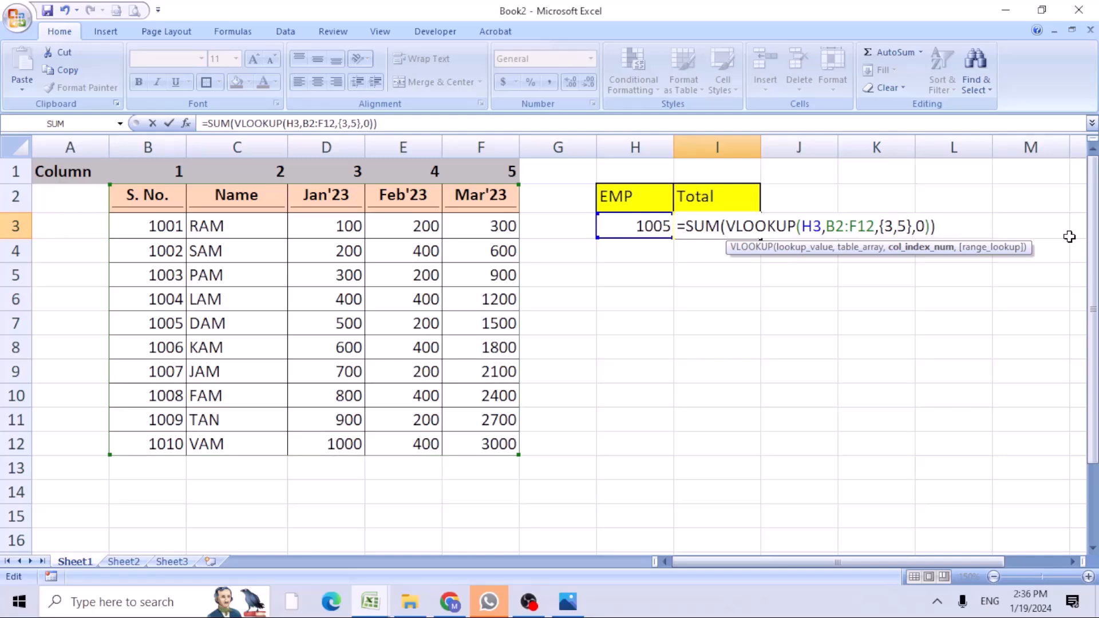
key("ctrl+shift+Return")
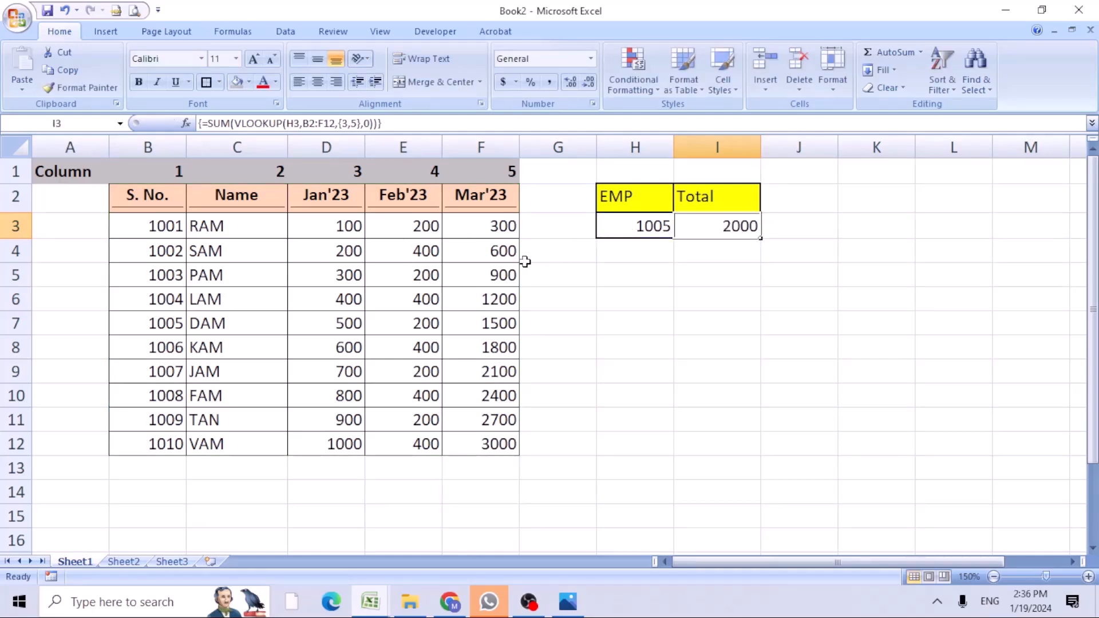
Check the Jan'23 and Mar'23 values in D7 and F7 against the total and review the I3 formula.
left_click(349, 329)
left_click(495, 322, "ctrl")
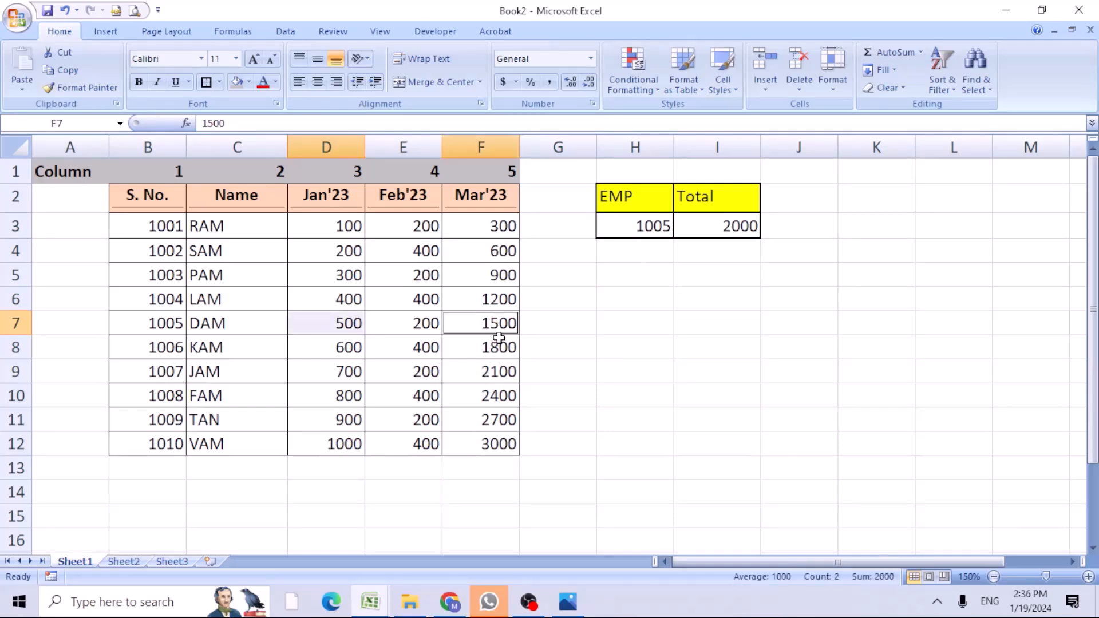
double_click(722, 227)
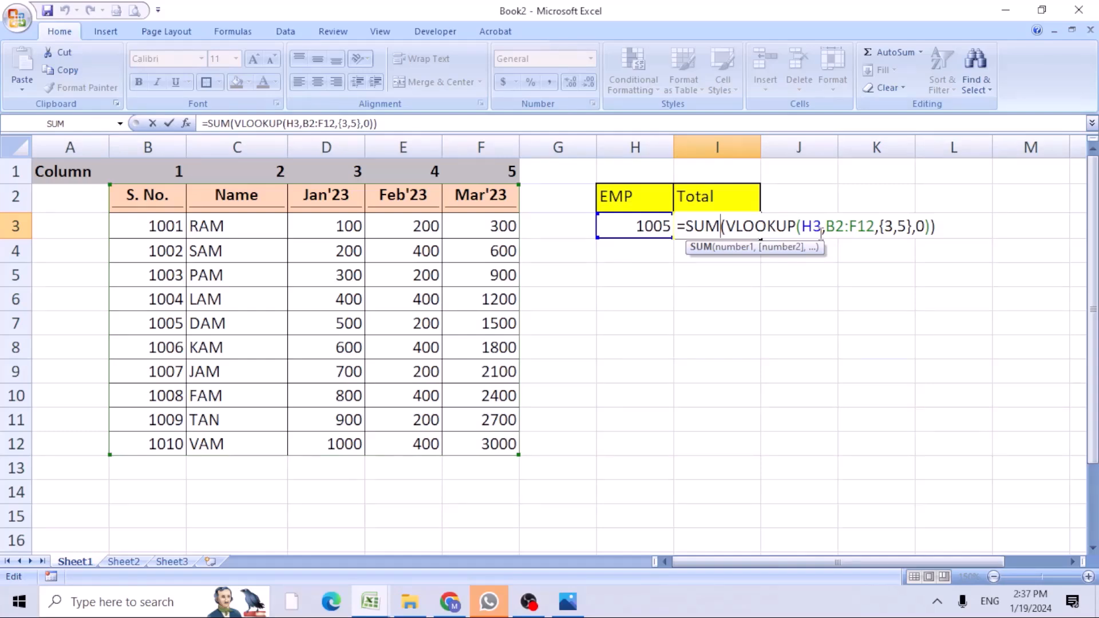
key("Return")
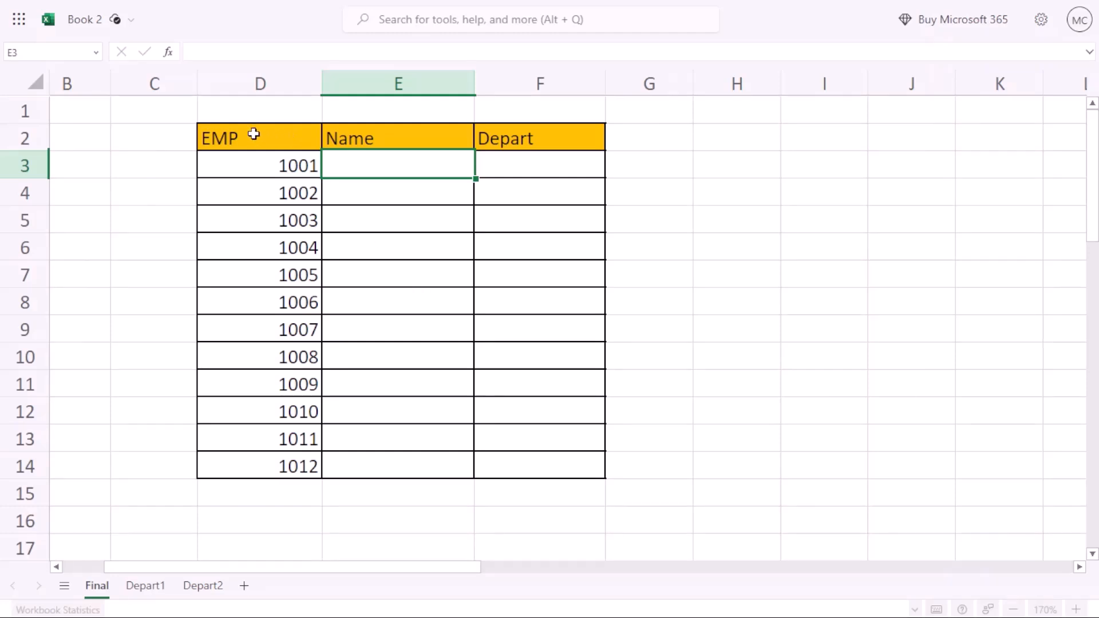
In the online Excel workbook Book 2, examine the Final sheet's table and the employee data on Depart1 and Depart2.
left_click_drag(254, 134, 510, 139)
left_click_drag(296, 167, 320, 465)
left_click_drag(369, 167, 510, 164)
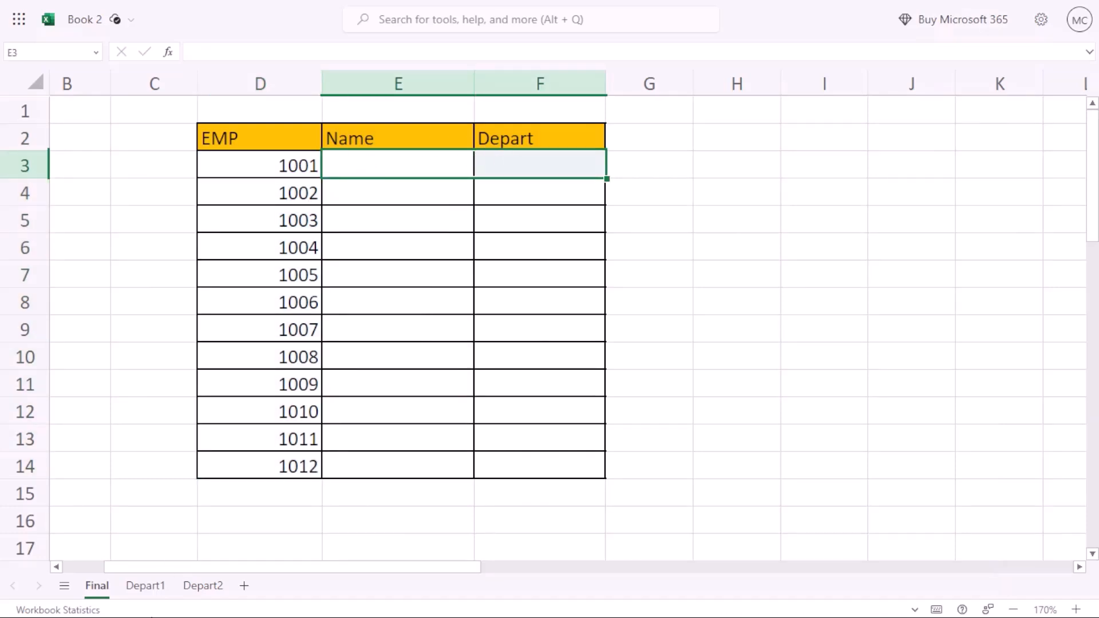
left_click(145, 585)
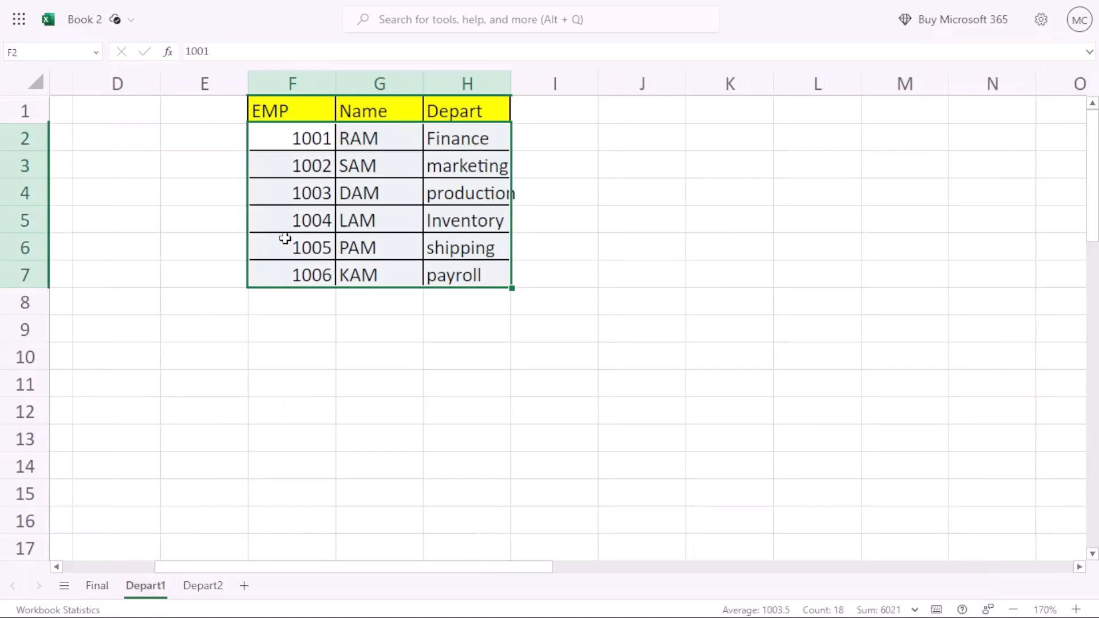
left_click(302, 140)
left_click_drag(302, 140, 493, 275)
left_click(206, 585)
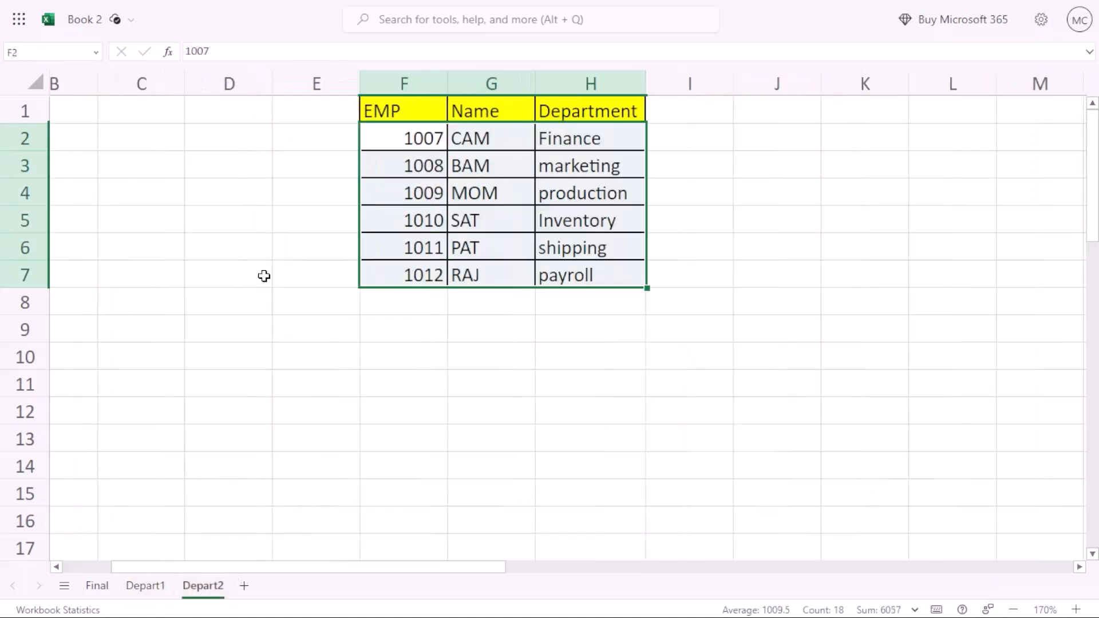
left_click(399, 138)
left_click_drag(398, 139, 607, 277)
left_click(98, 578)
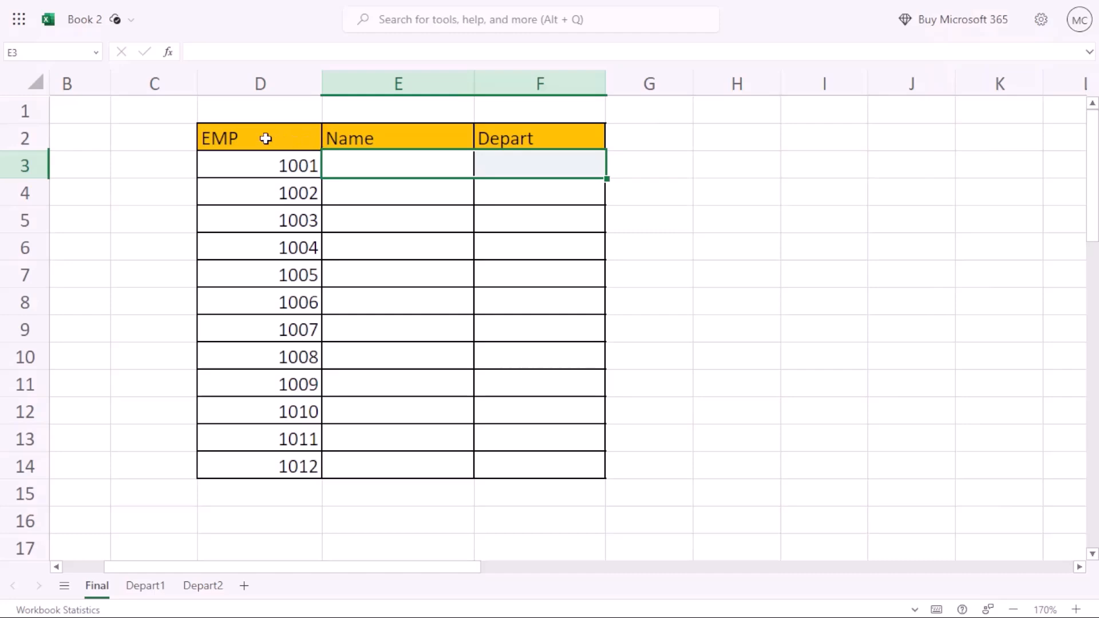
Start an XLOOKUP formula in E3 of the Final sheet with D3 as the lookup value.
left_click(355, 160)
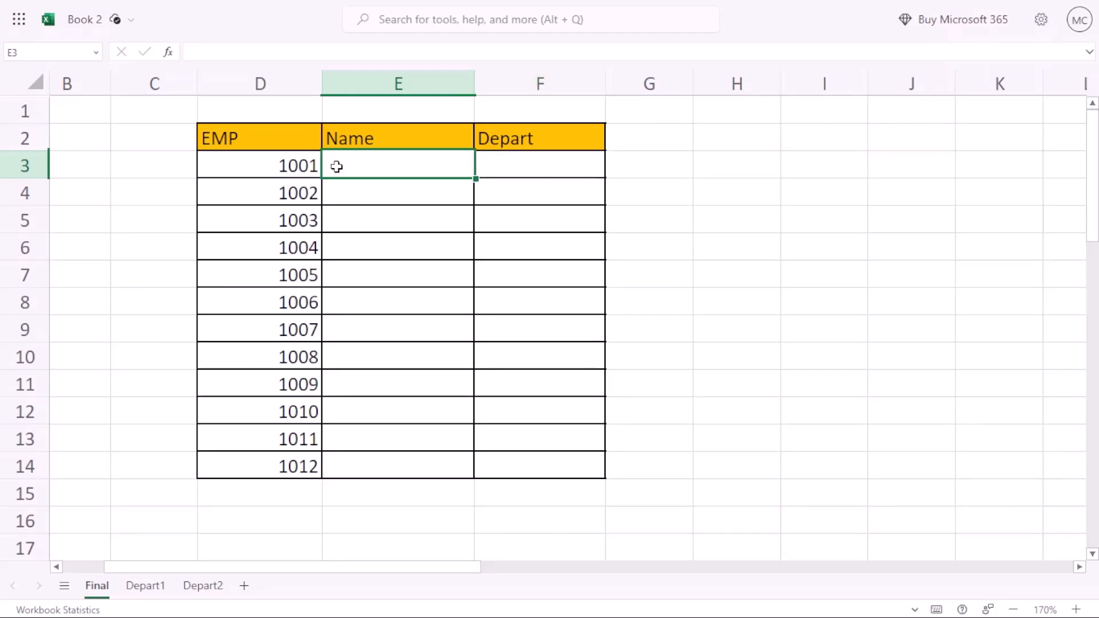
type("=xlookup")
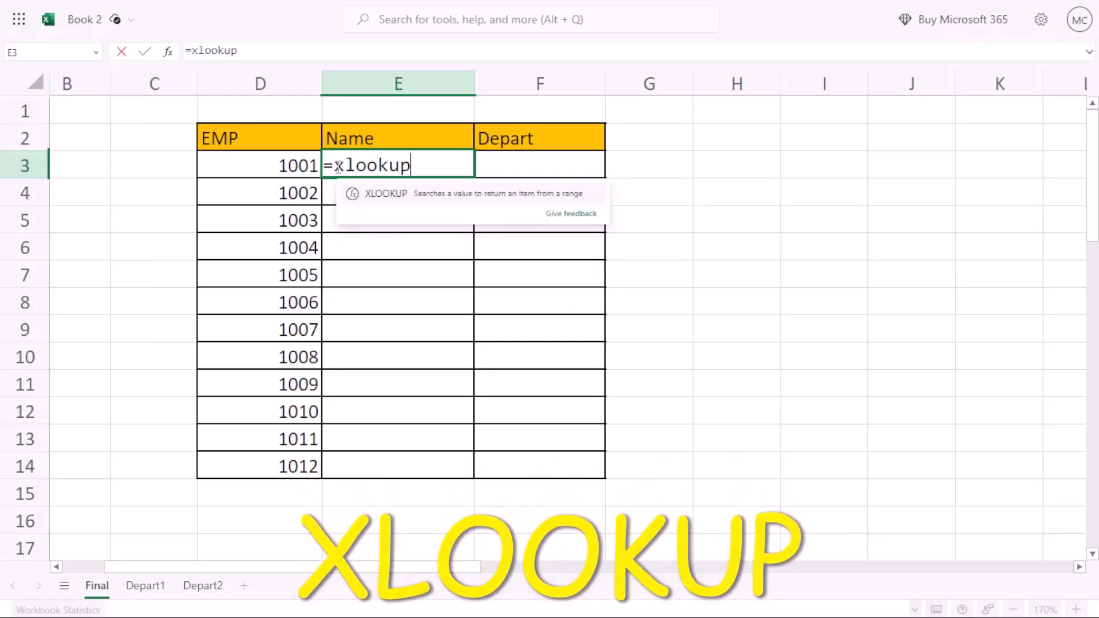
key("Tab")
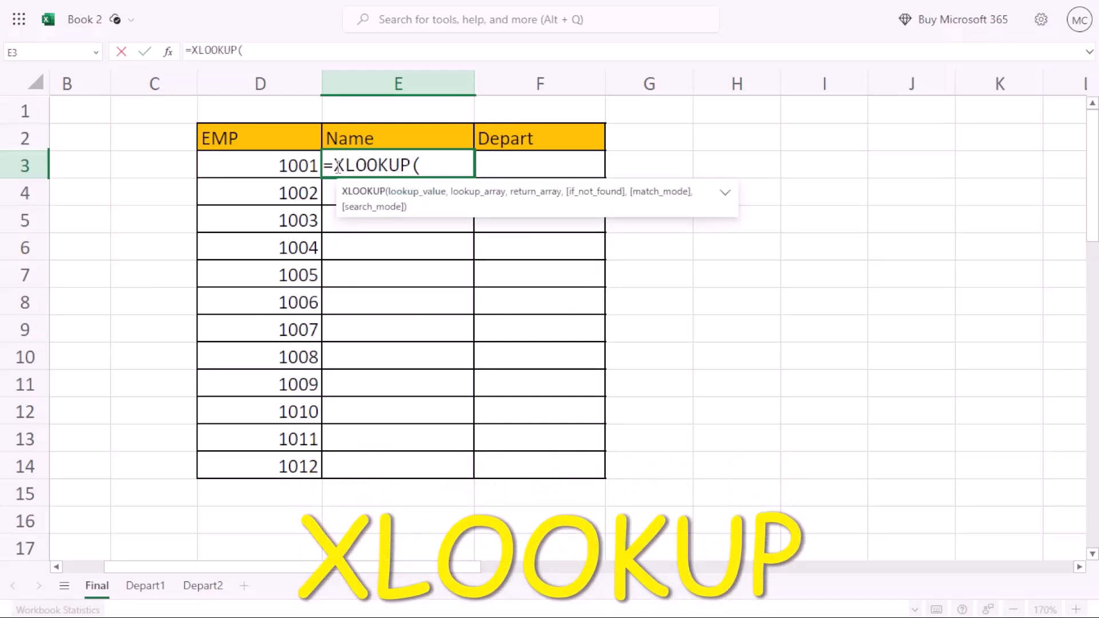
left_click(262, 161)
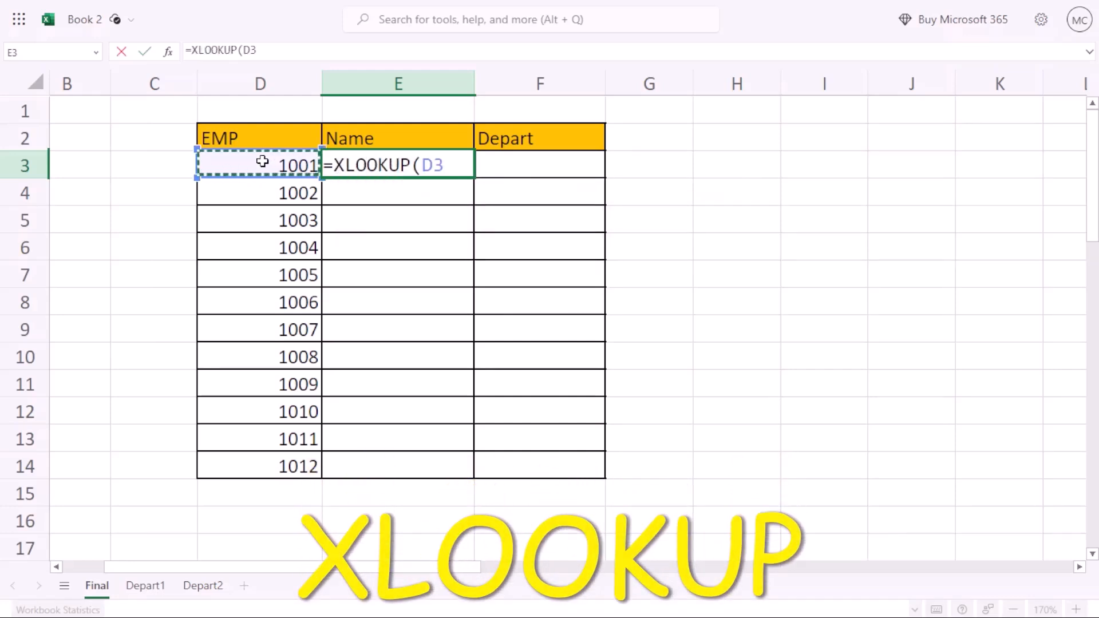
type(",")
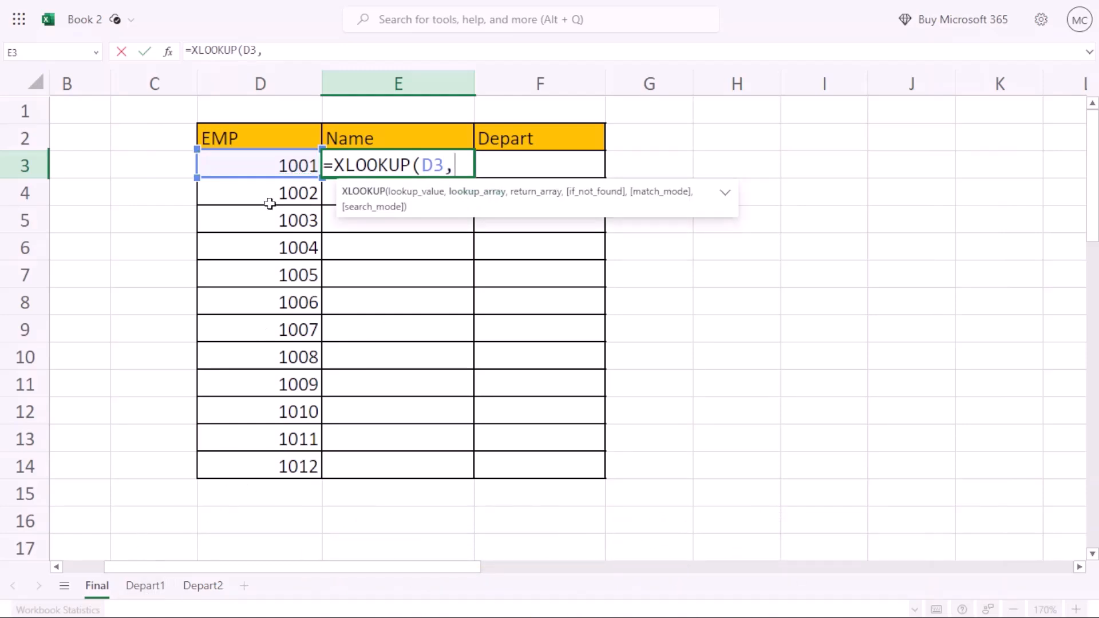
Set the XLOOKUP lookup array to the Depart1 EMP numbers as the absolute range $F$2:$F$7.
left_click(161, 585)
left_click_drag(299, 188, 307, 277)
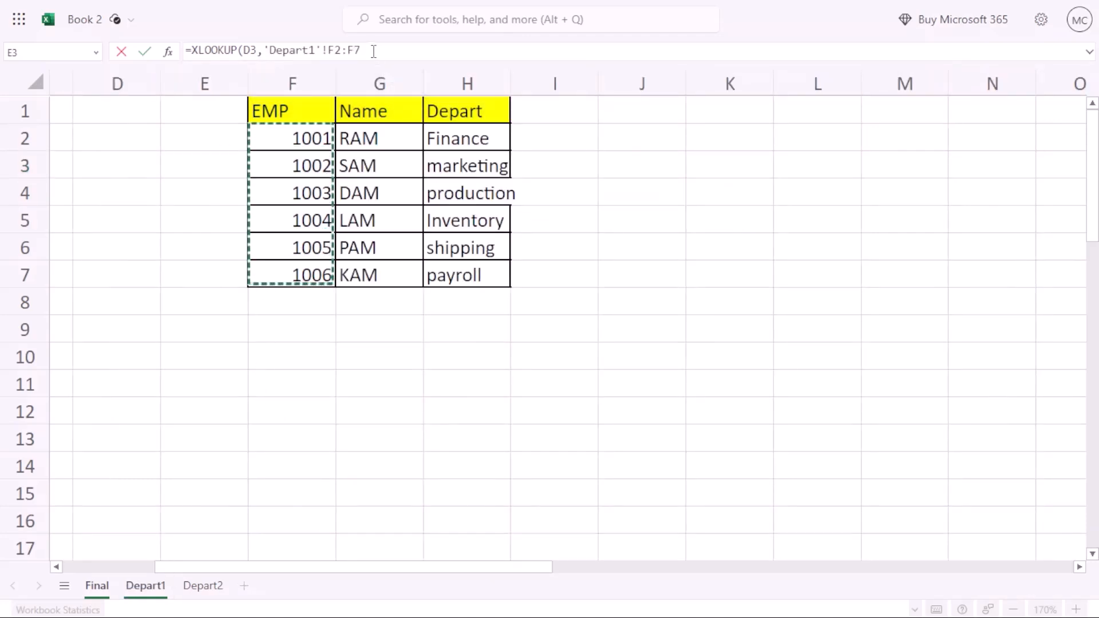
left_click_drag(360, 50, 323, 57)
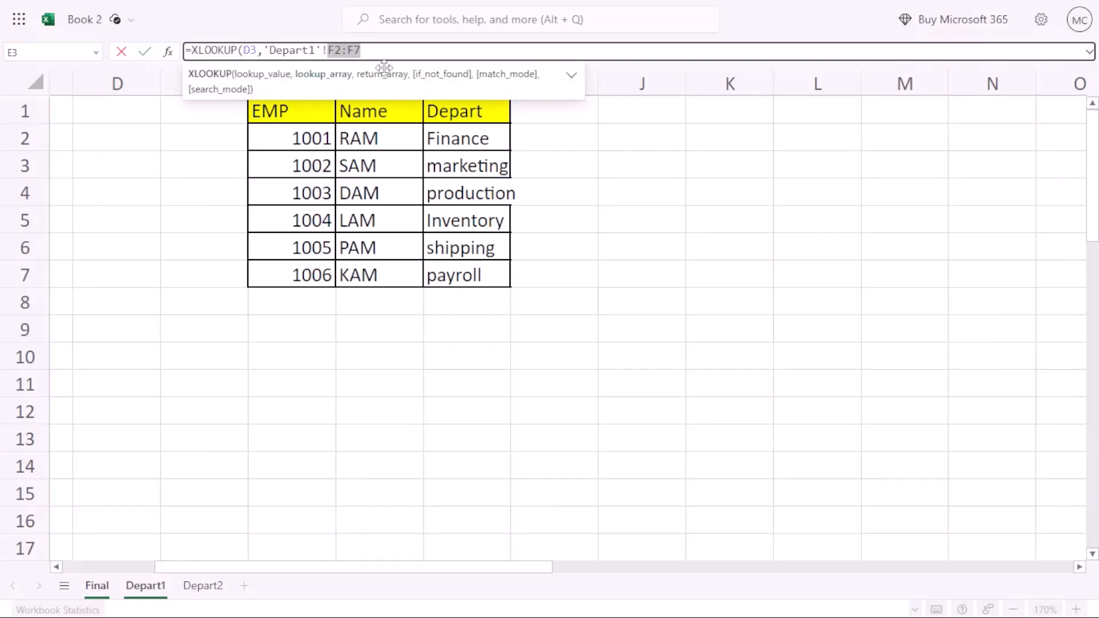
key("F4")
left_click(412, 49)
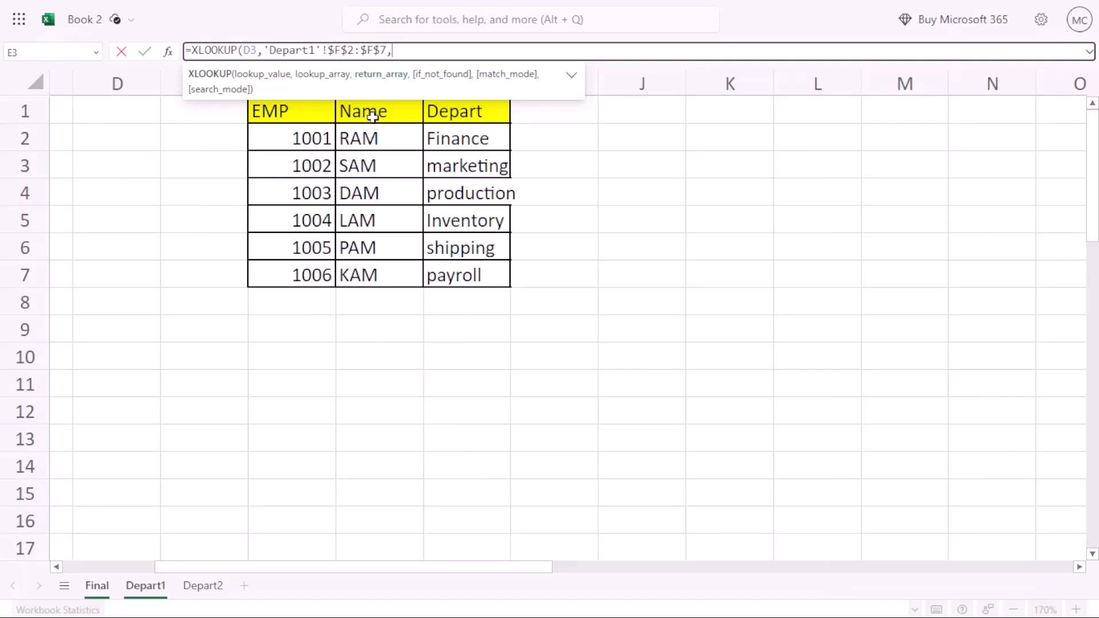
Set the return array to Depart1's Name and Depart columns as absolute range $G$2:$H$7 and enter the formula.
left_click_drag(366, 138, 473, 273)
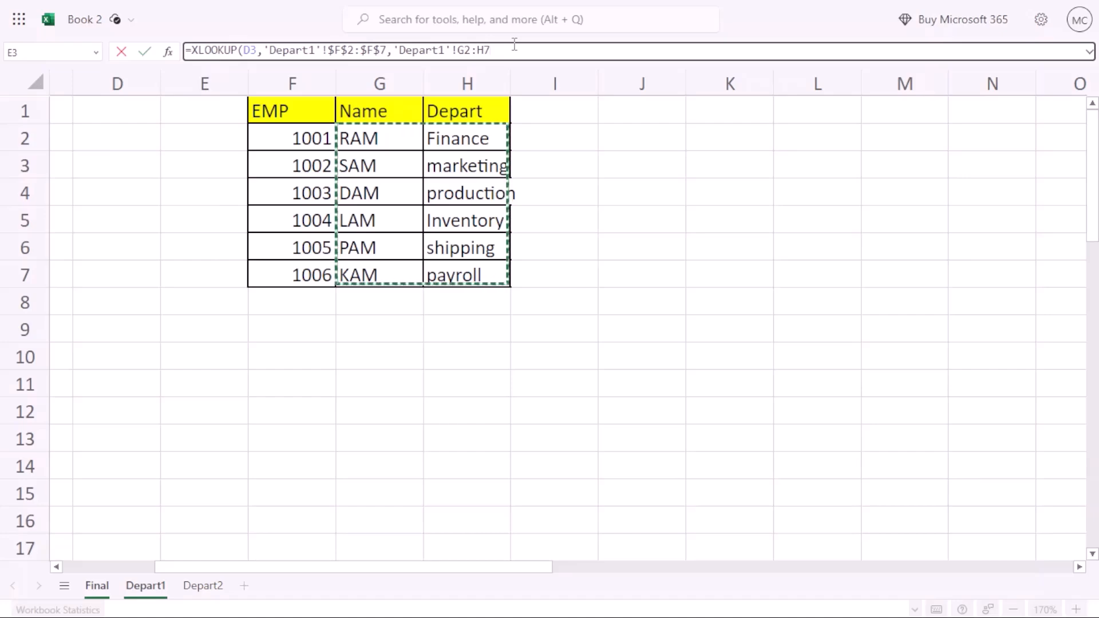
key("F4")
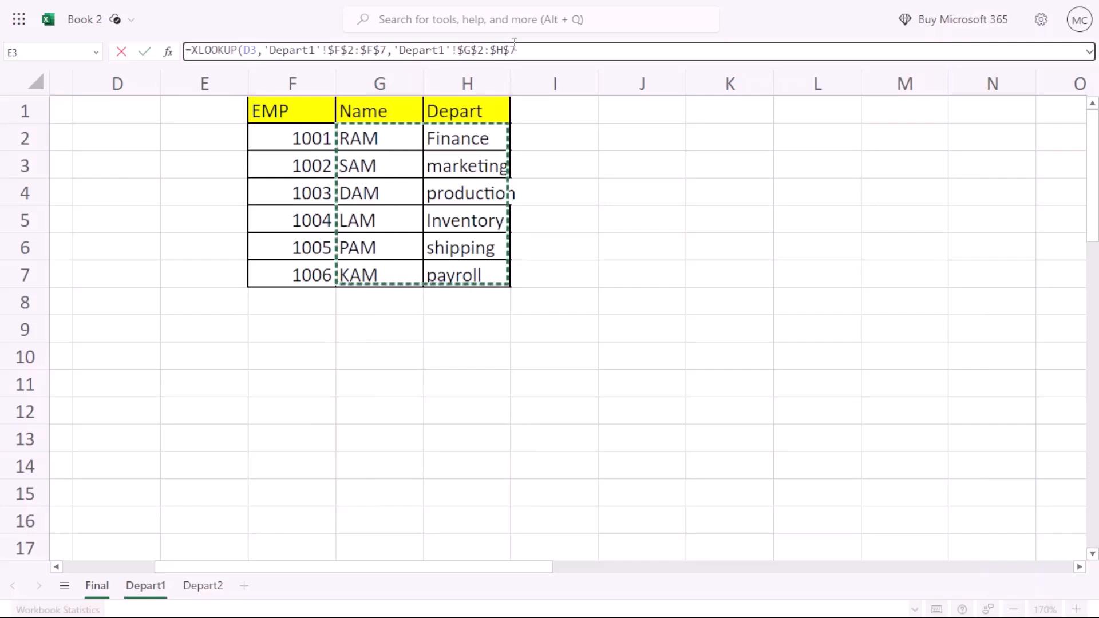
key("Return")
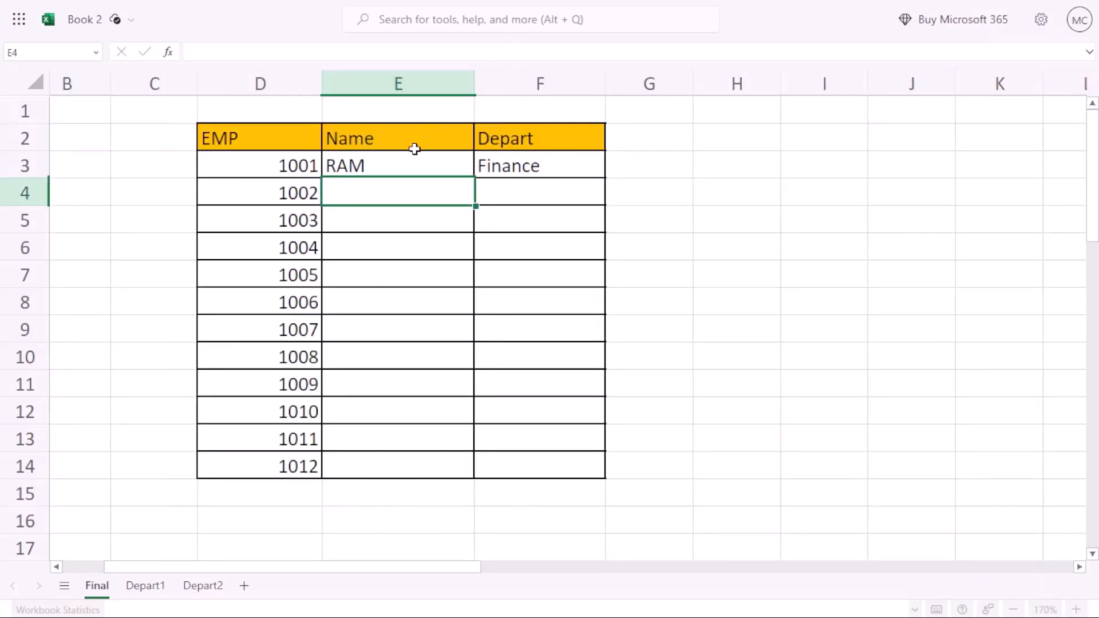
Fill the E3 XLOOKUP formula down through E3:F14 and check the results in E9:E14.
left_click(395, 165)
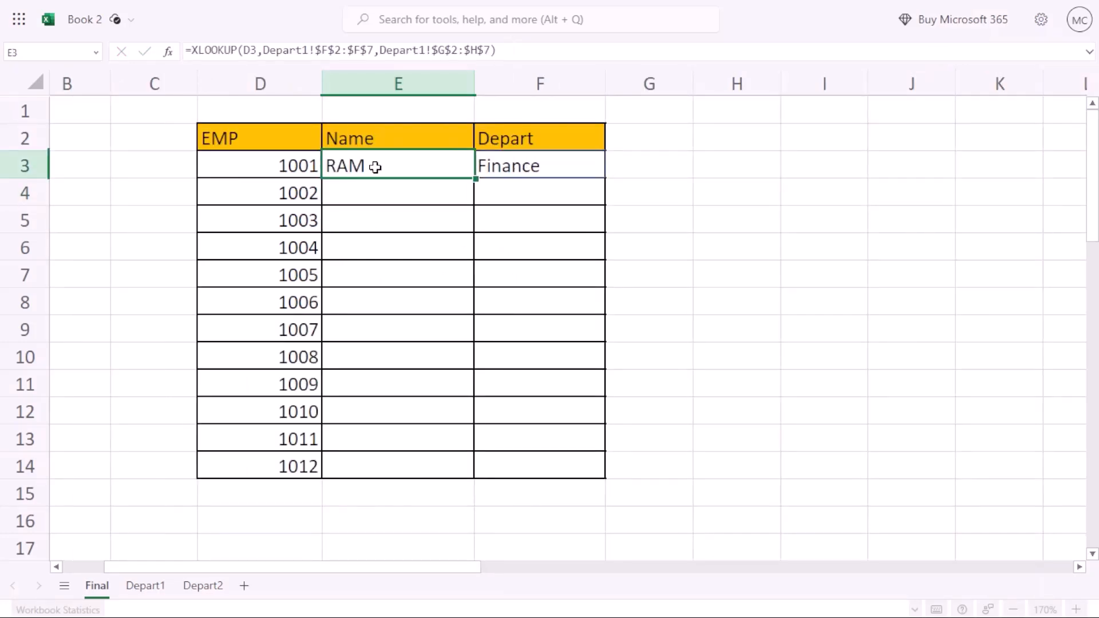
left_click_drag(374, 166, 522, 454)
key("ctrl+d")
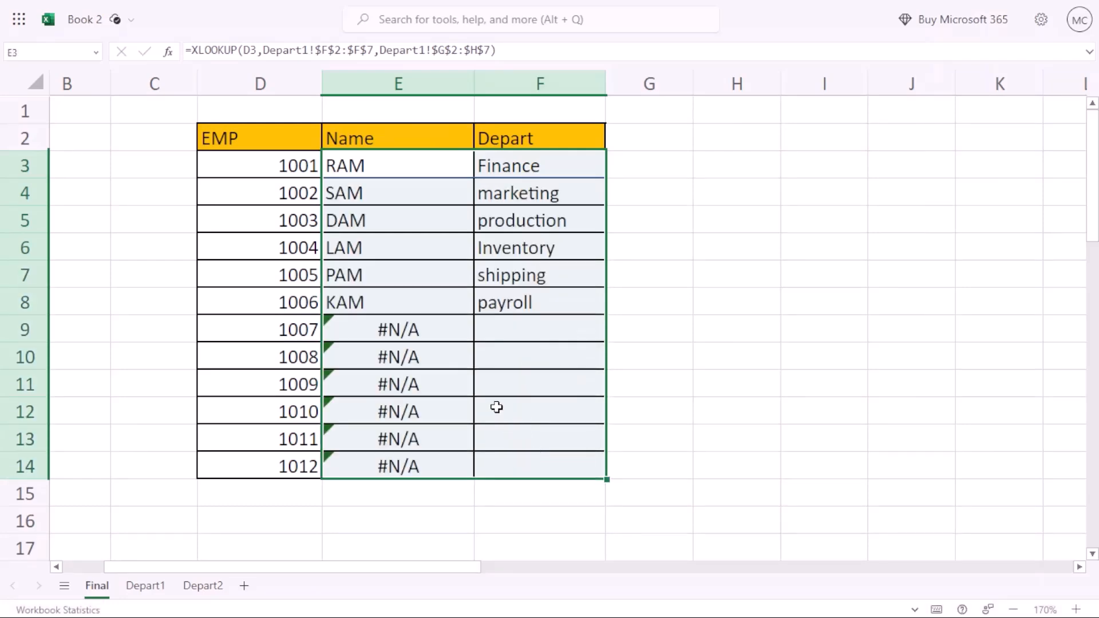
left_click_drag(408, 335, 410, 461)
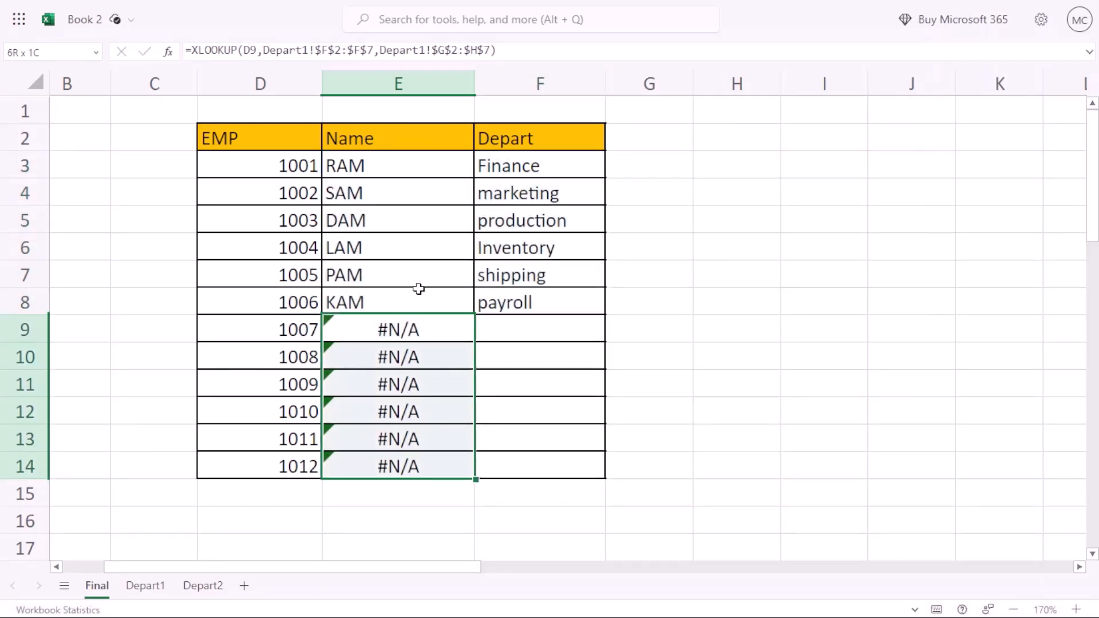
Nest a second XLOOKUP as the if_not_found argument of the E3 formula, with D3 as its lookup value.
left_click(391, 171)
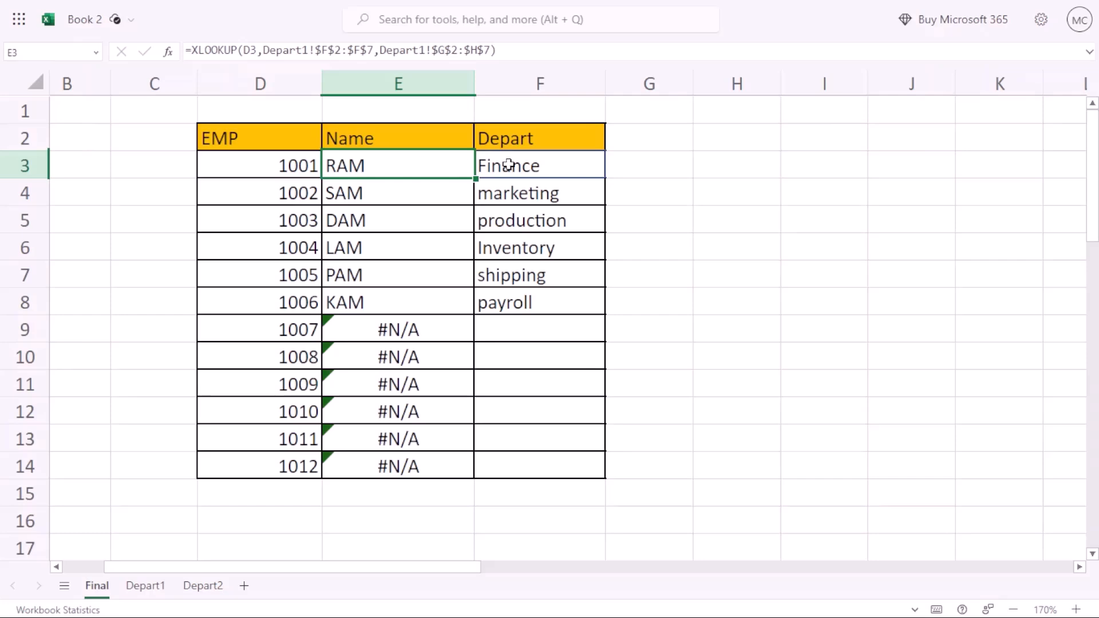
double_click(418, 165)
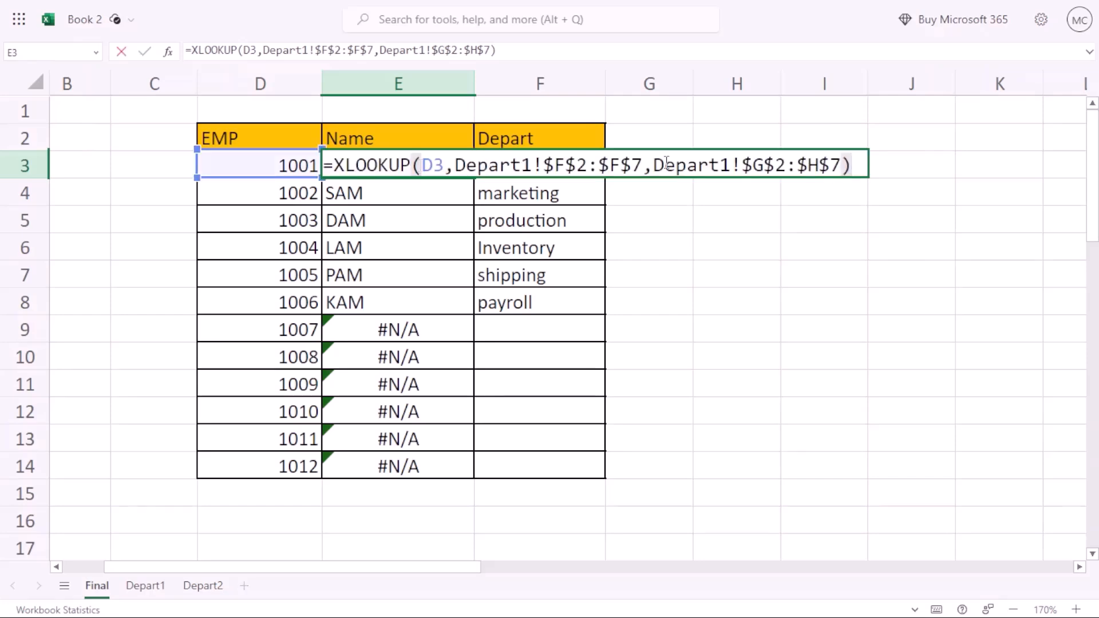
left_click(857, 164)
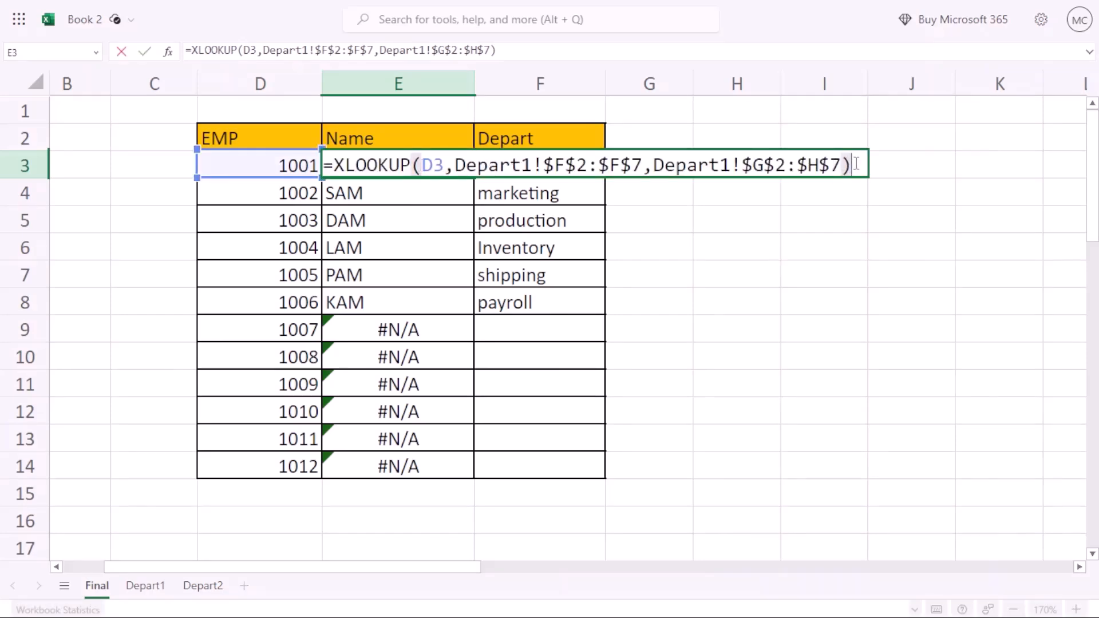
left_click(524, 52)
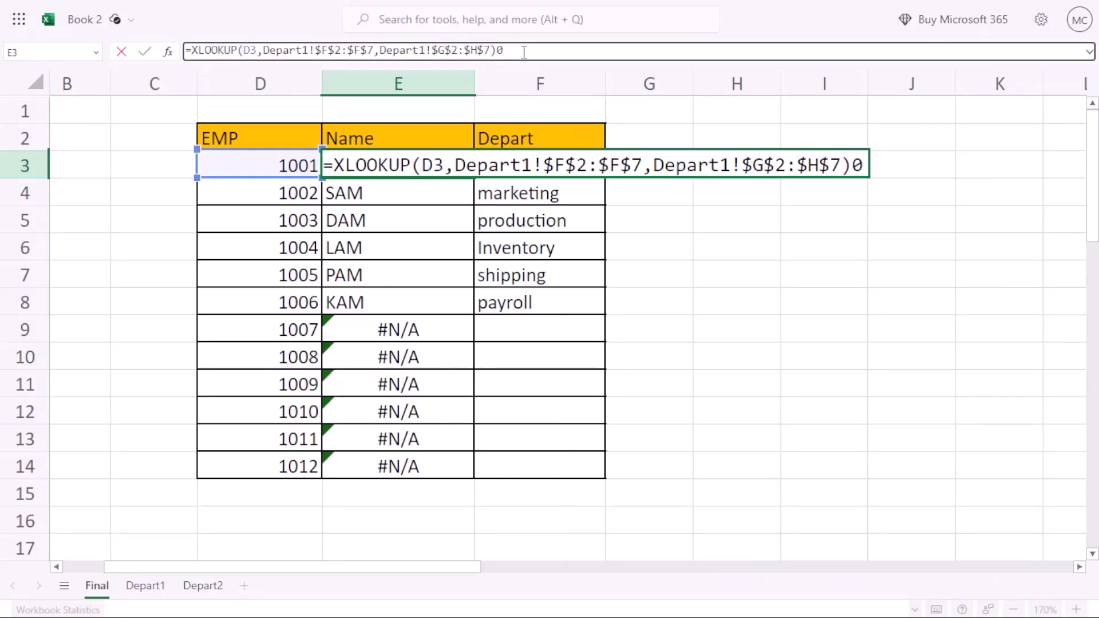
key("BackSpace")
key("BackSpace")
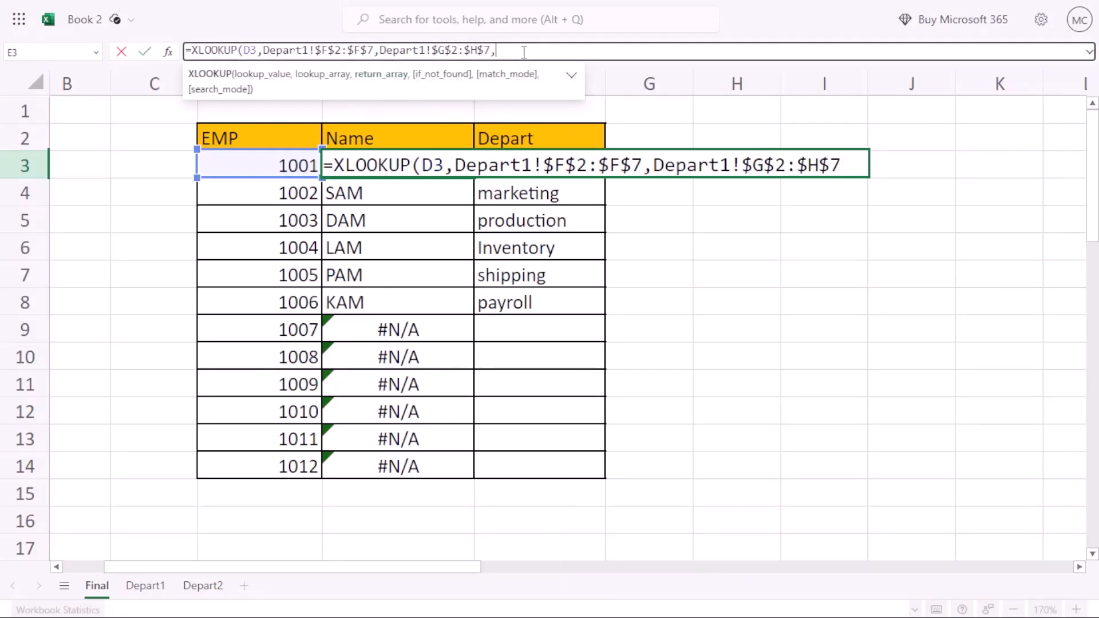
type("xlook")
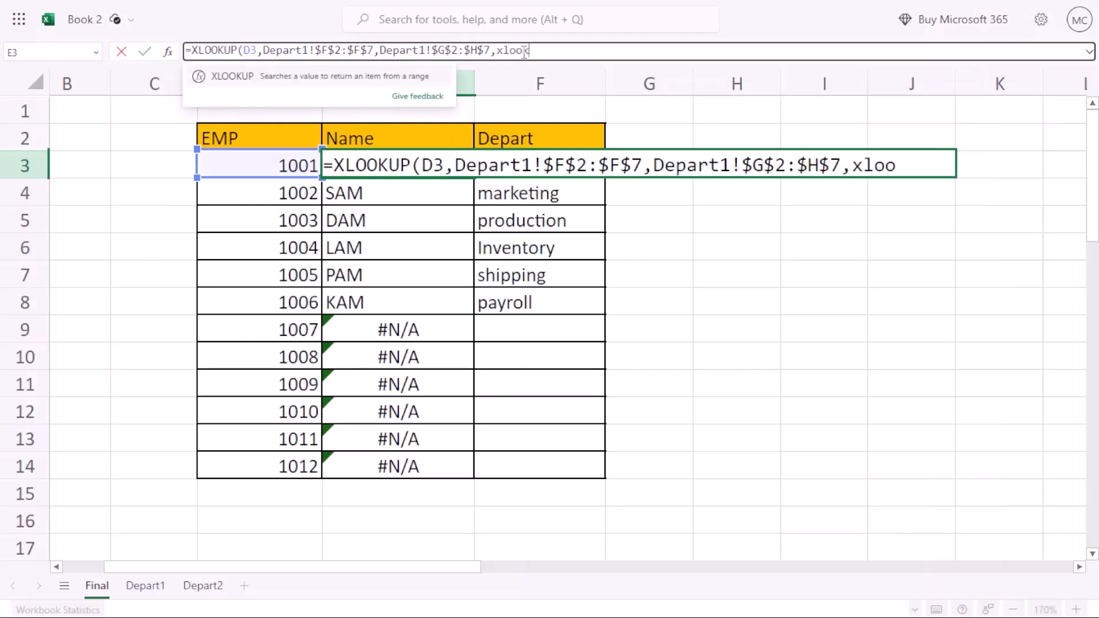
type("up")
key("Tab")
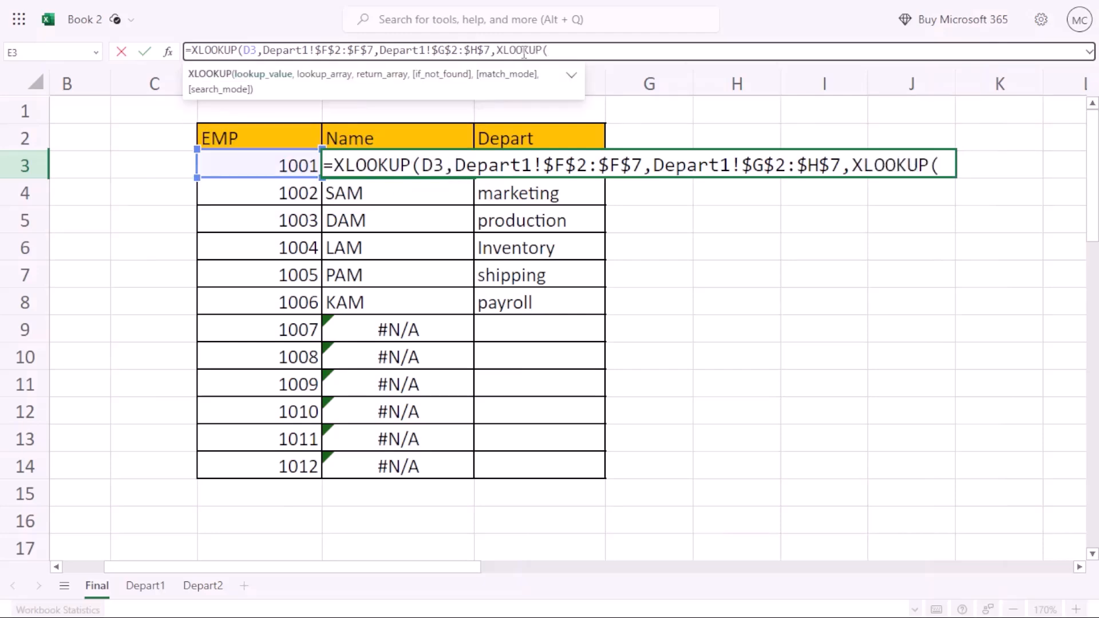
left_click(281, 163)
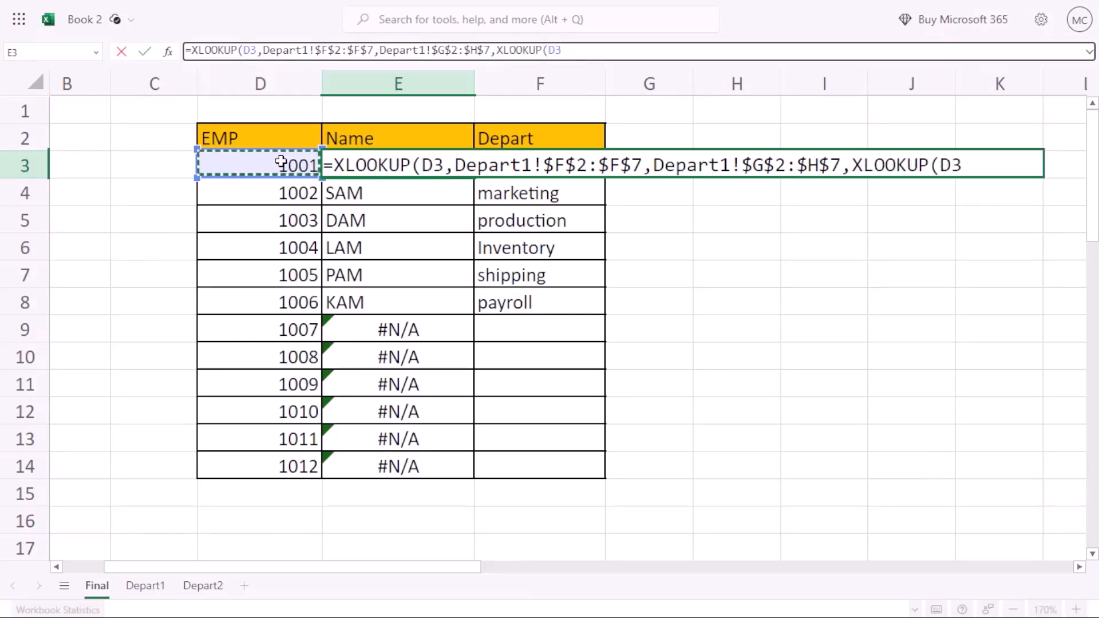
type(",")
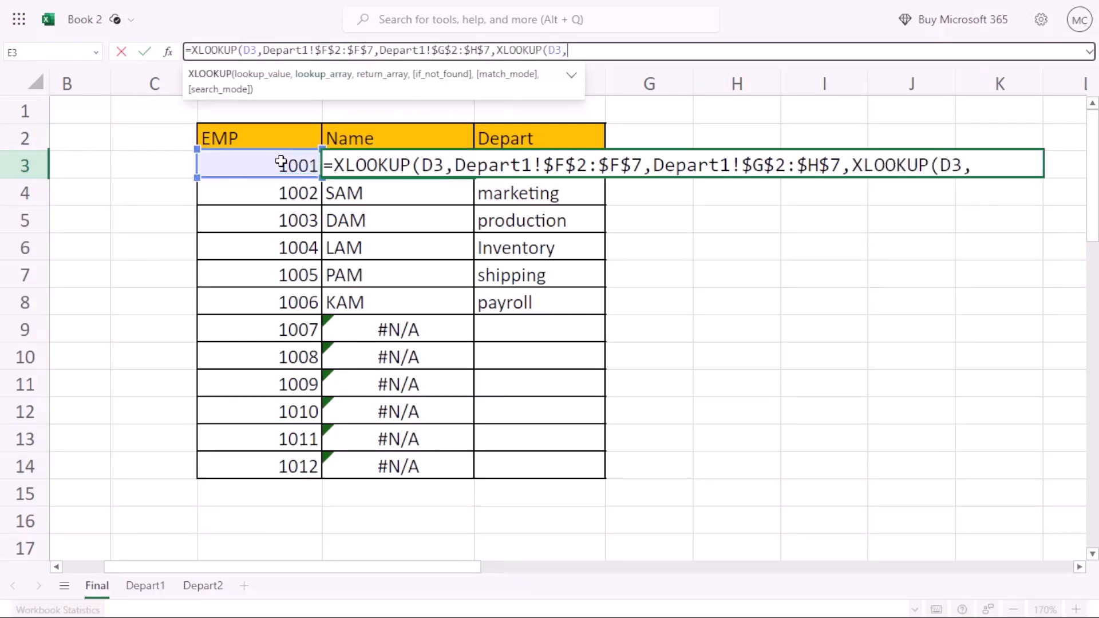
Set the nested XLOOKUP's lookup array to the Depart2 EMP numbers as the absolute range $F$2:$F$7.
left_click(203, 585)
left_click_drag(401, 140, 422, 277)
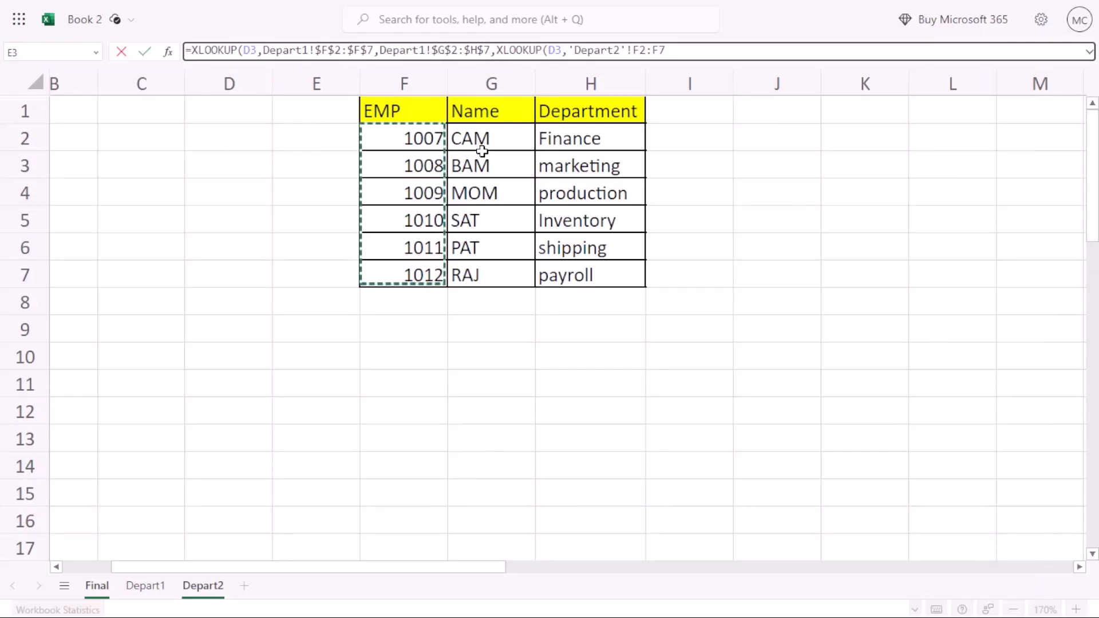
key("F4")
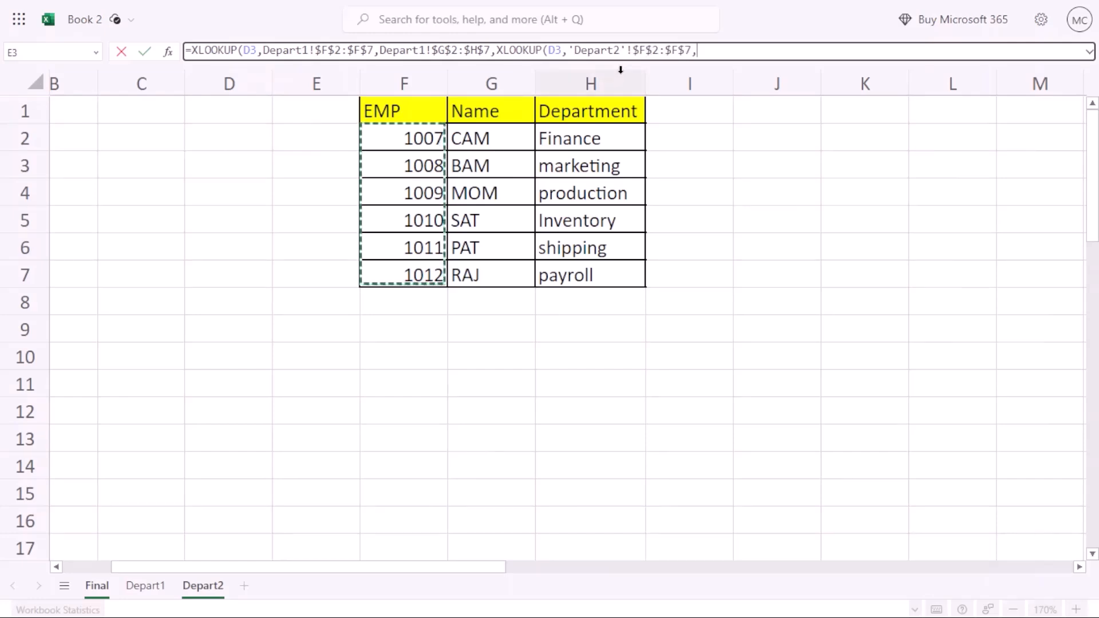
type(",")
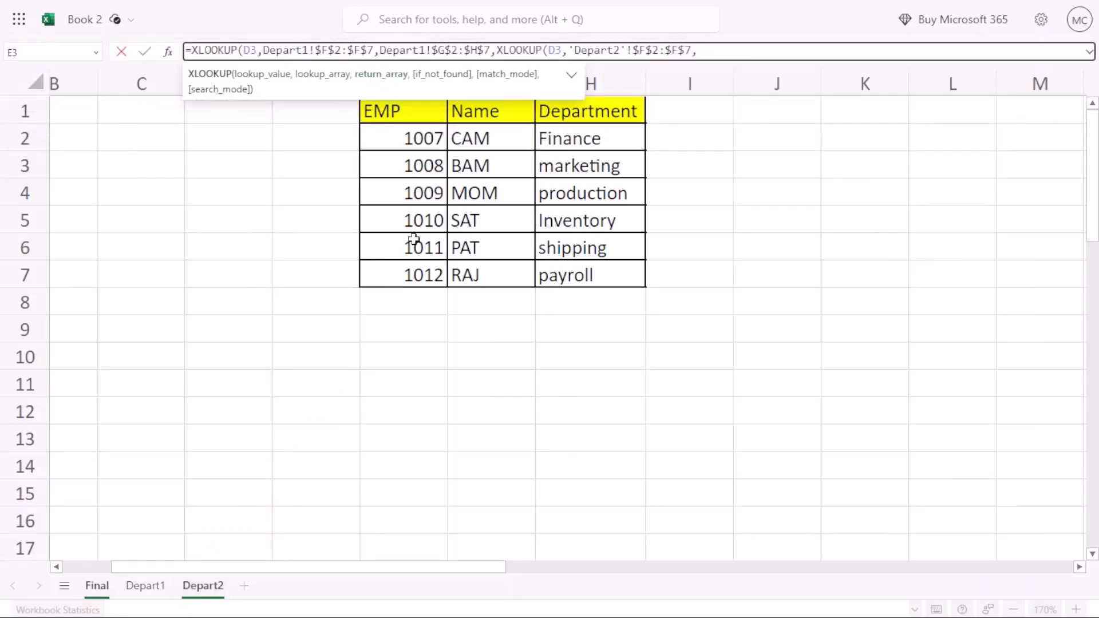
Set the nested return array to Depart2's Name and Department columns as absolute range $G$2:$H$7 and enter the formula.
mouse_move(474, 142)
left_mouse_down()
mouse_move(545, 142)
mouse_move(590, 279)
left_mouse_up()
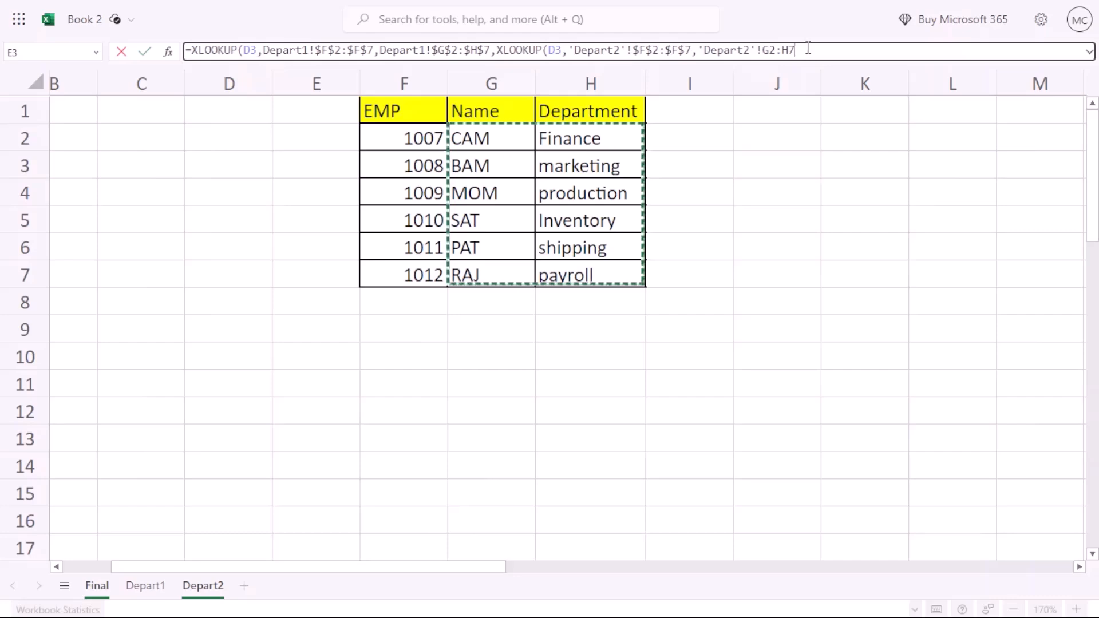
left_click_drag(801, 50, 771, 55)
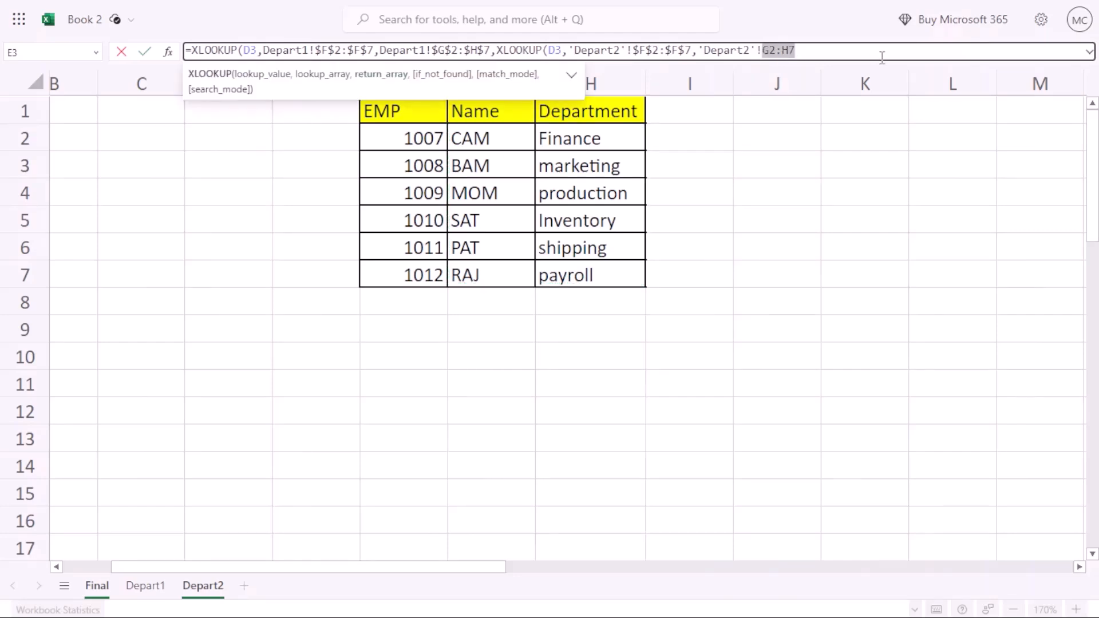
key("F4")
left_click(837, 52)
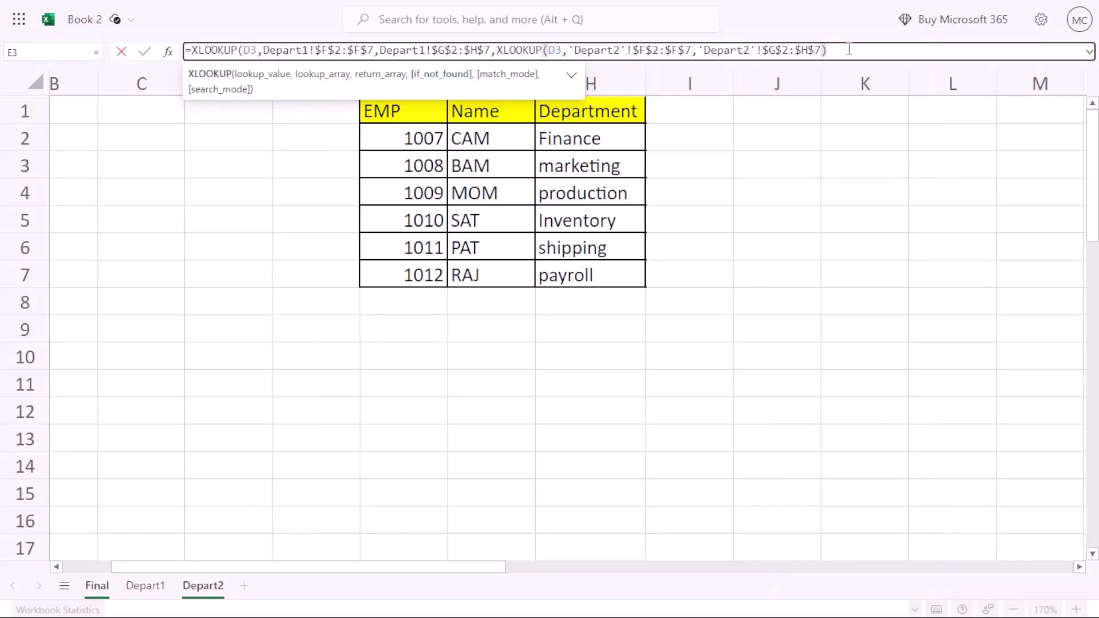
key("Return")
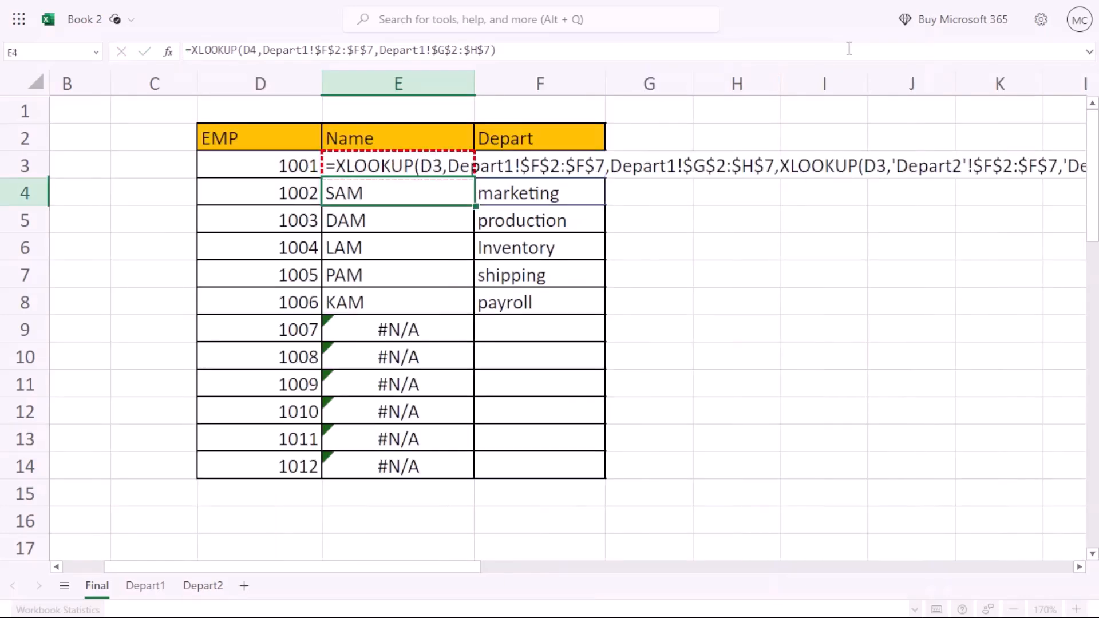
Add the outer XLOOKUP's missing closing parenthesis to the E3 formula and enter it again.
double_click(338, 167)
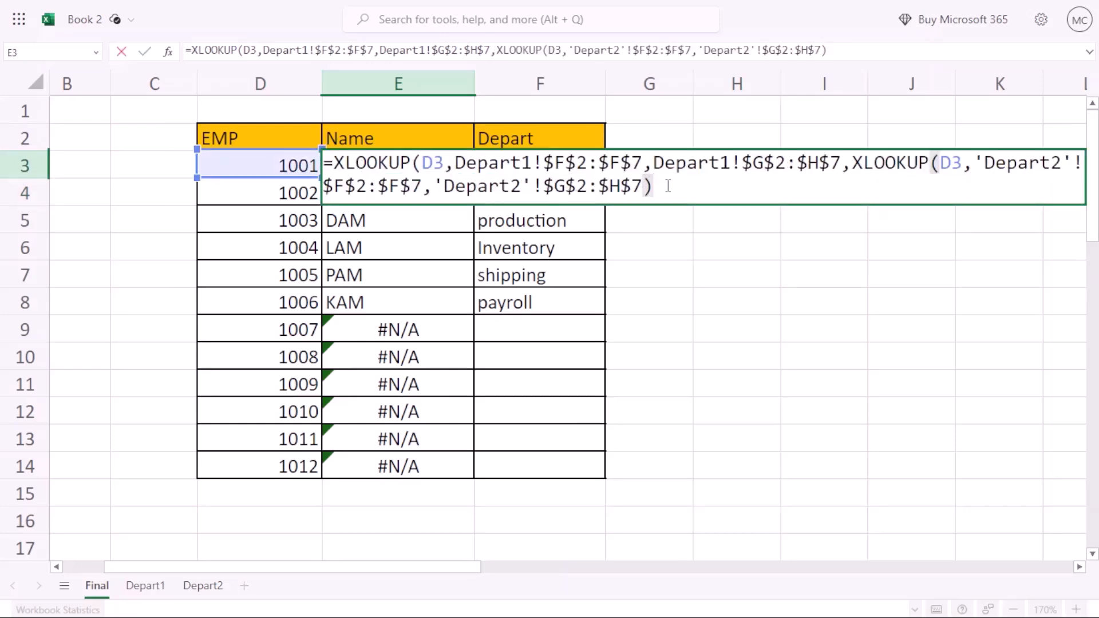
type(")")
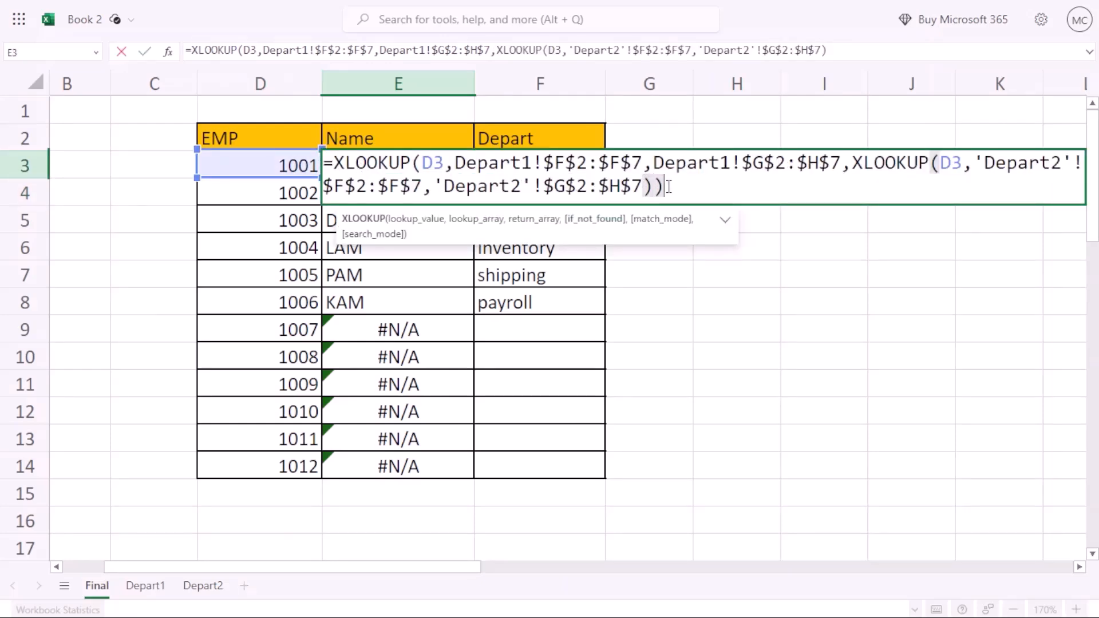
key("Return")
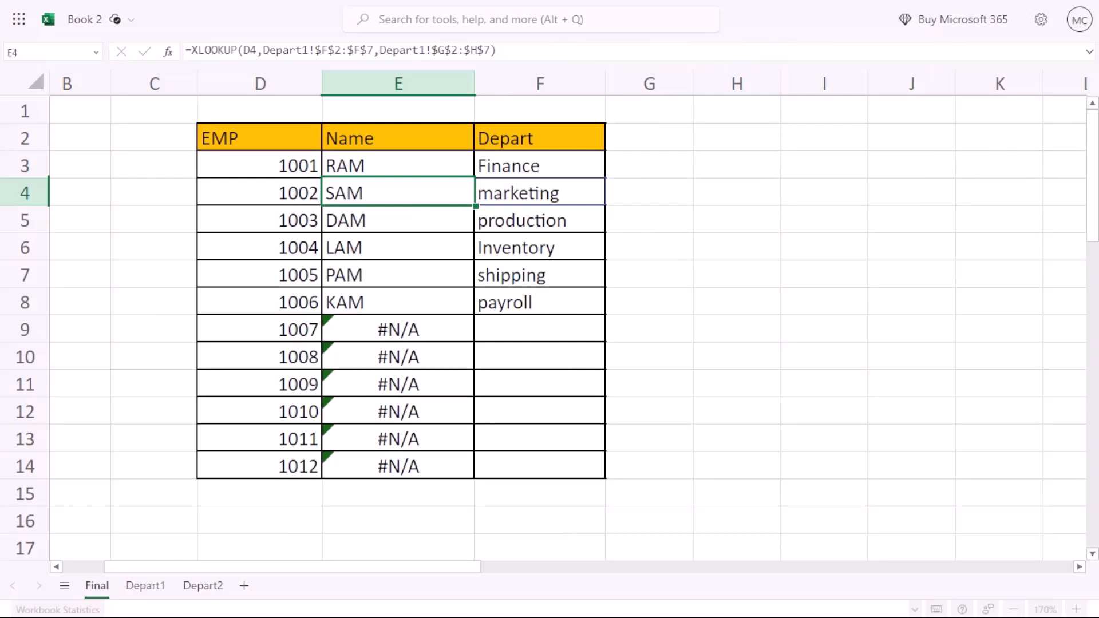
Fill the nested XLOOKUP formula from E3 down through E3:F14.
key("Up")
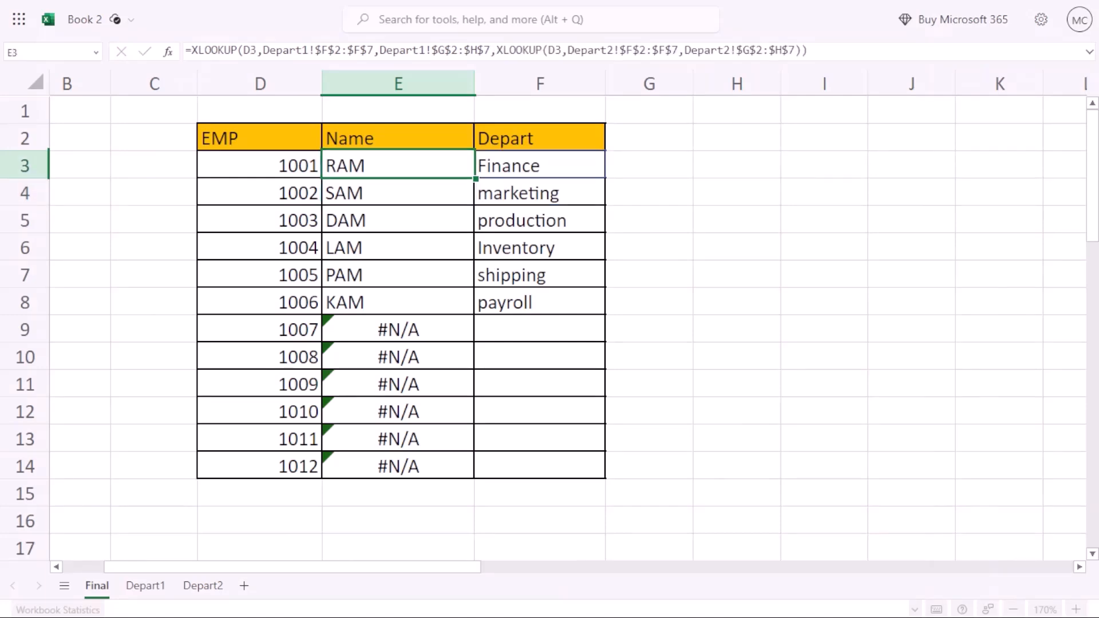
key("Right")
key("Left")
key("Right")
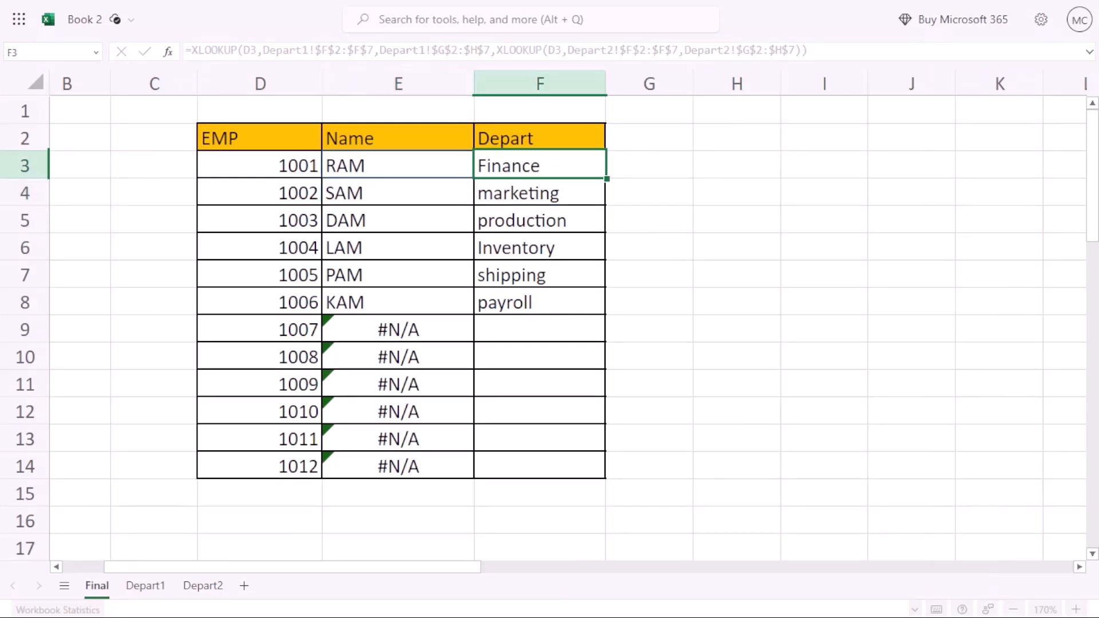
key("Left")
key("shift+Right")
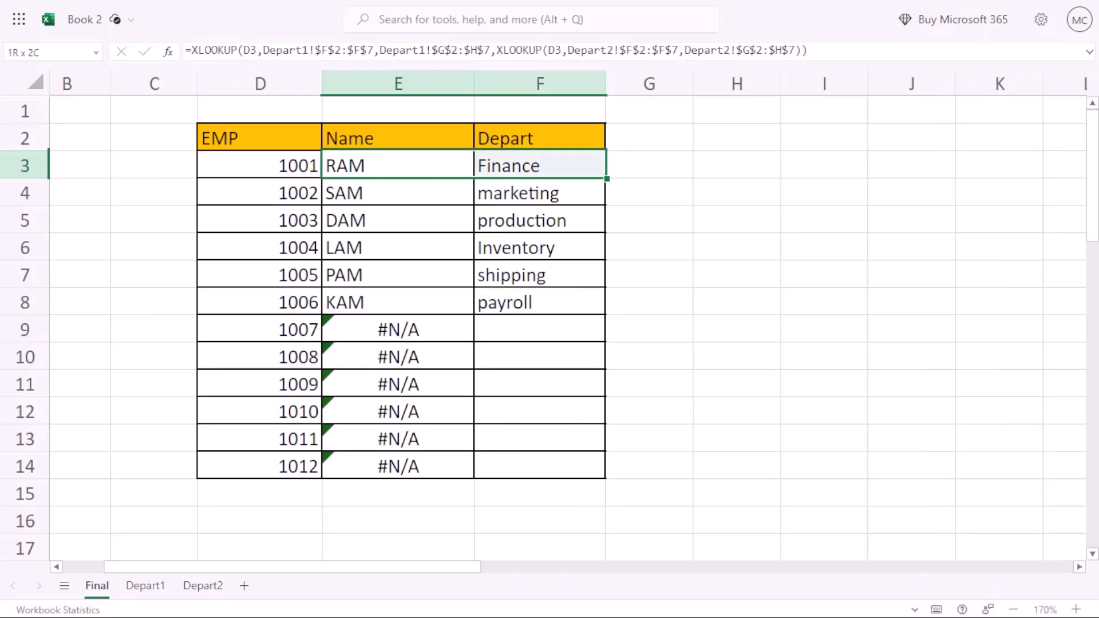
key("shift+Down")
key("ctrl+shift+Down")
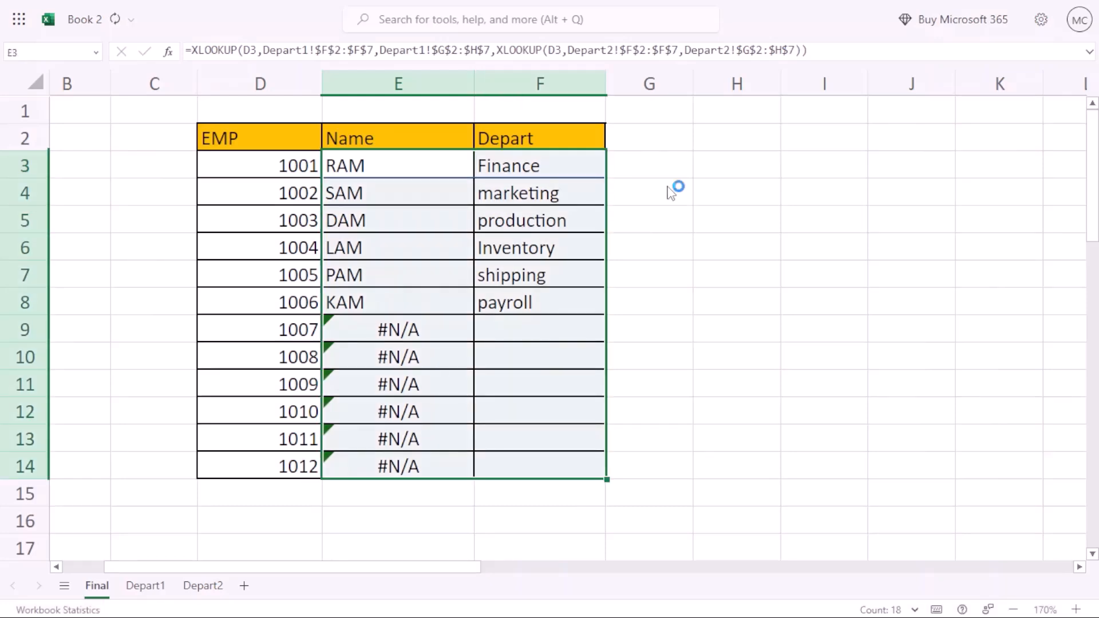
Check the copied formulas in E9 to E11 and look over the filled names and departments in E3:F14.
left_click(361, 331)
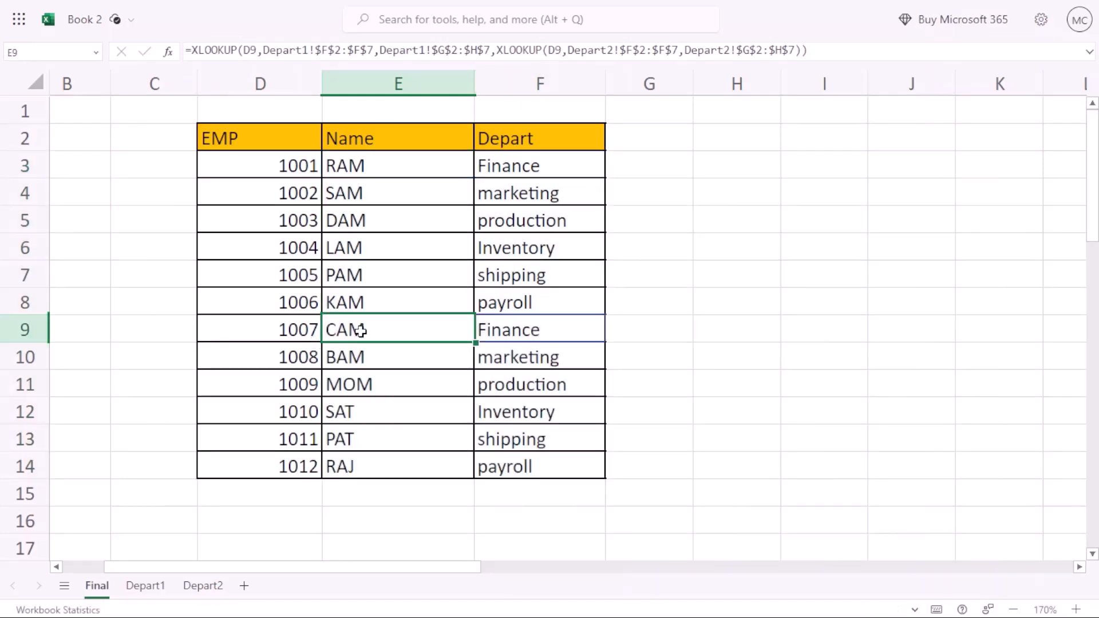
double_click(360, 331)
left_click(363, 358)
double_click(363, 358)
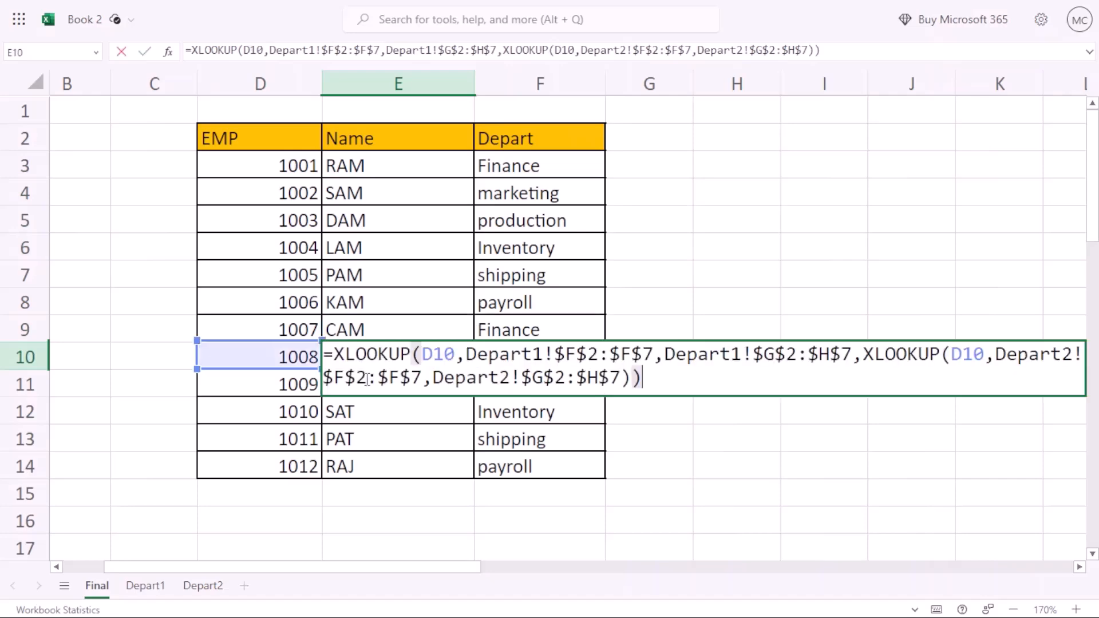
left_click(363, 385)
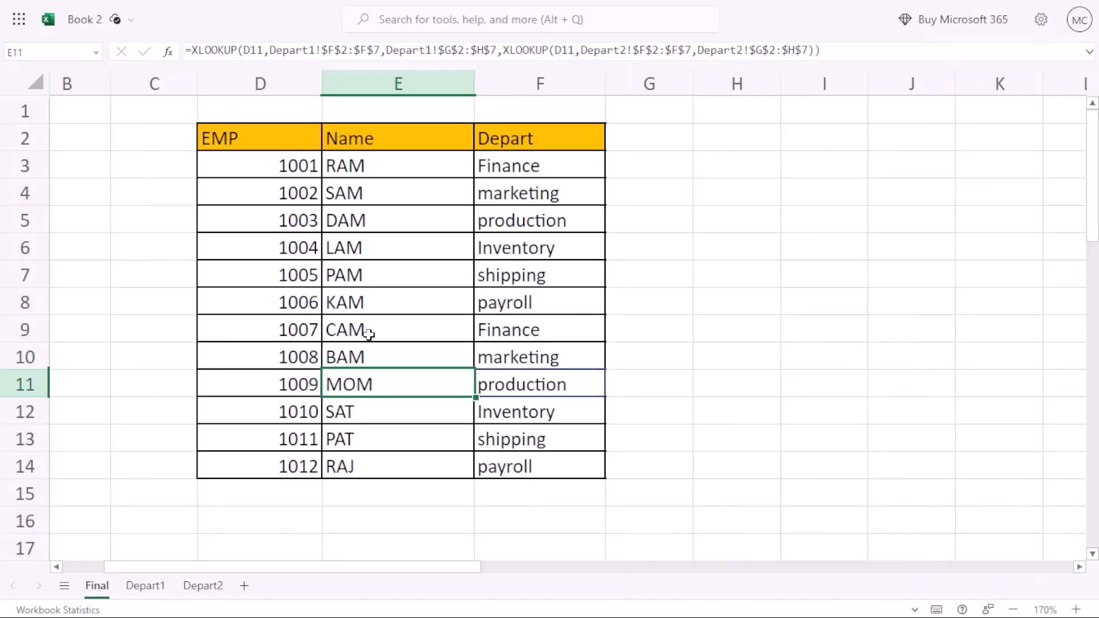
left_click_drag(392, 167, 525, 435)
left_click(405, 168)
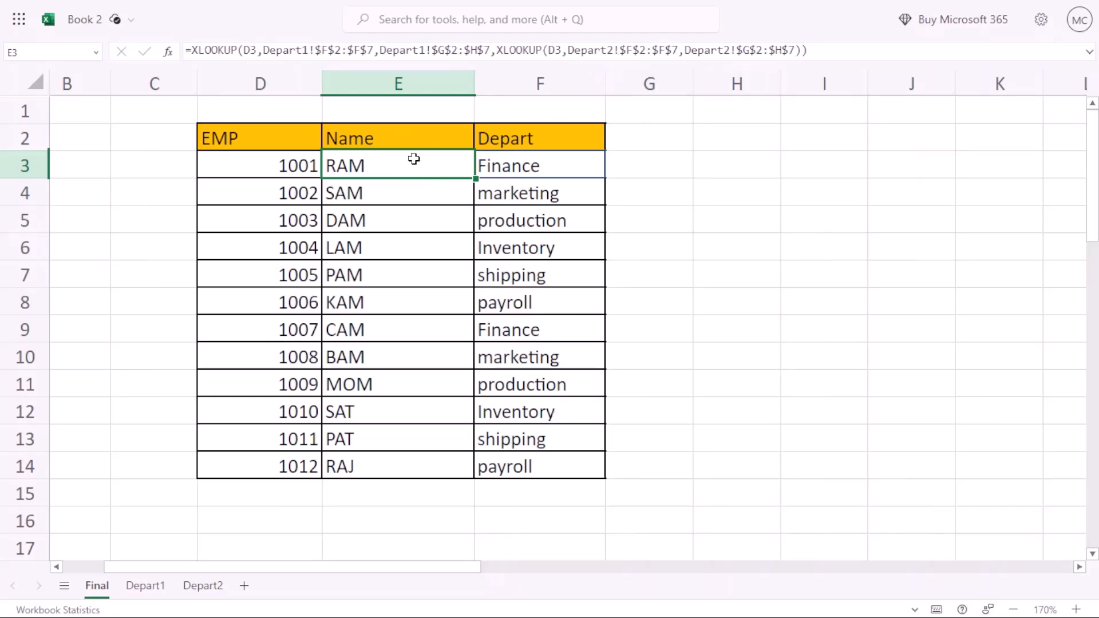
left_click_drag(412, 157, 574, 465)
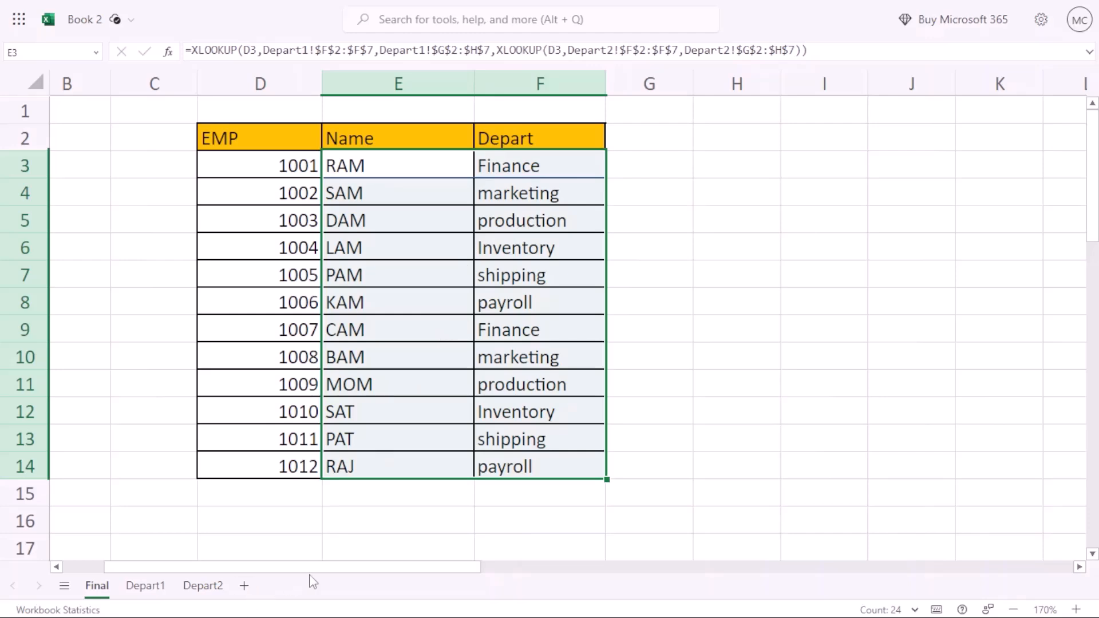
left_click(798, 209)
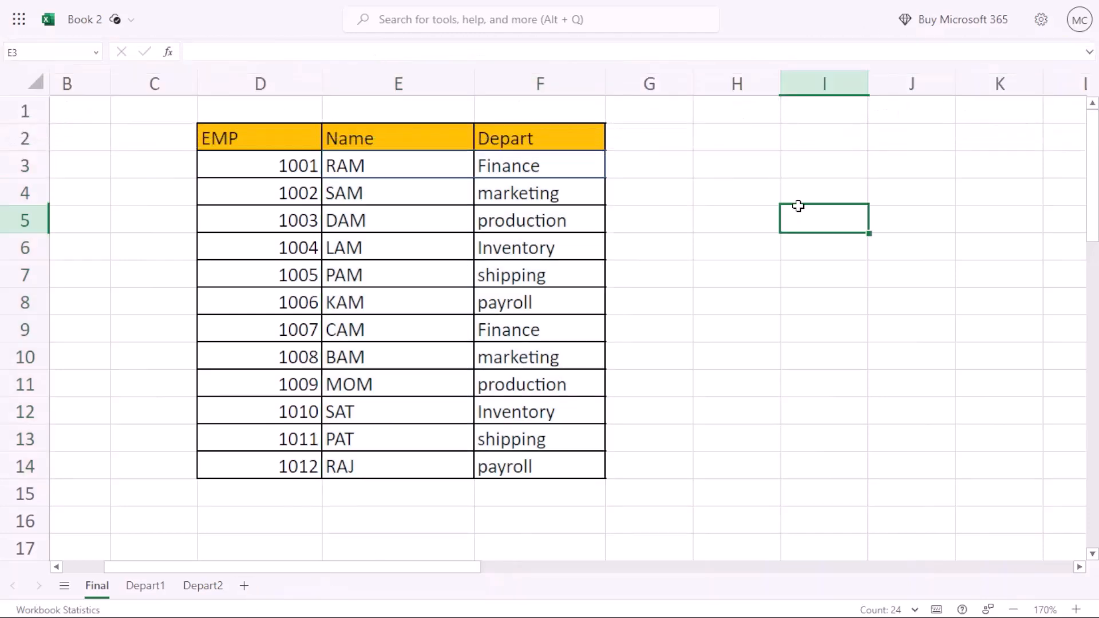
Review the complete nested XLOOKUP formula in E3 and the range E3:F14 that it fills.
left_click(390, 164)
mouse_move(829, 48)
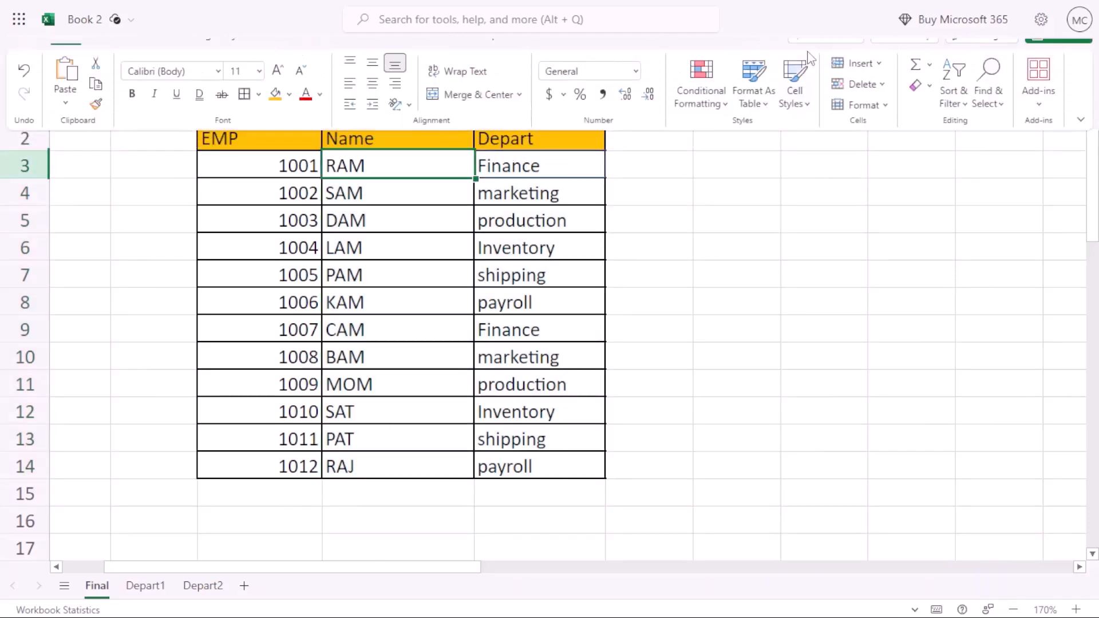
double_click(404, 160)
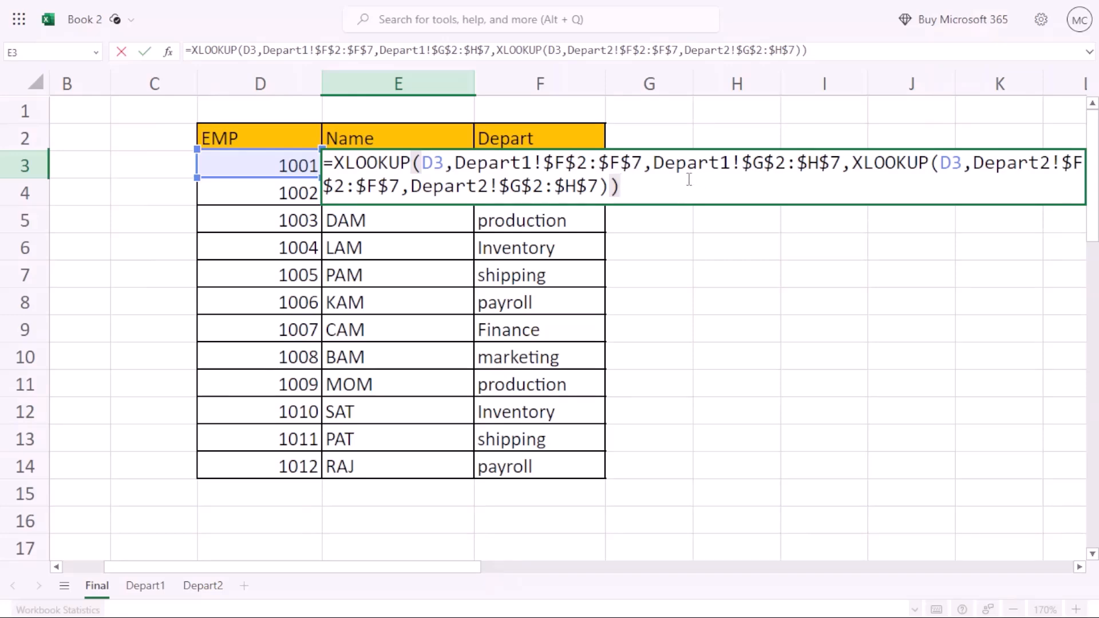
key("ctrl+Return")
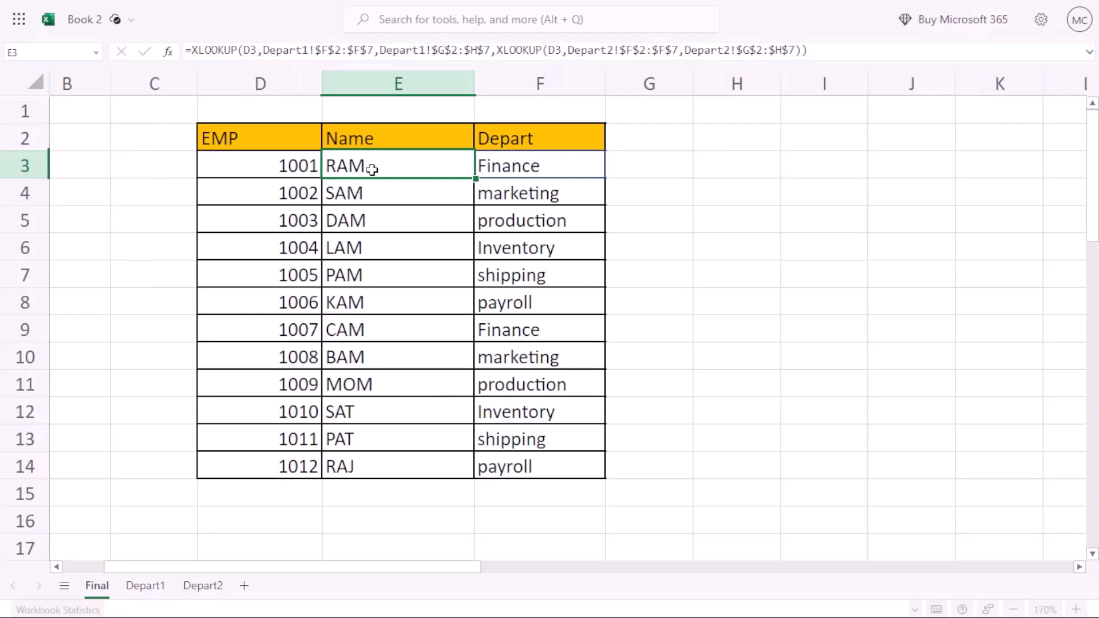
left_click_drag(368, 172, 506, 461)
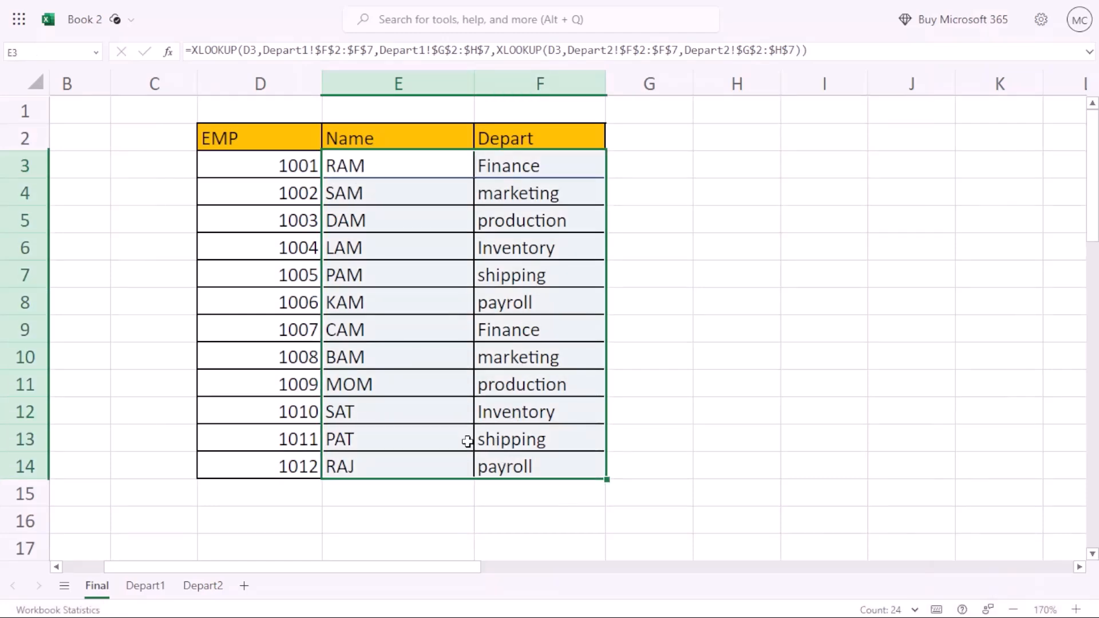
Clear the department of employee 1006 in cell H7 of the Depart1 sheet.
left_click(144, 587)
left_click(437, 277)
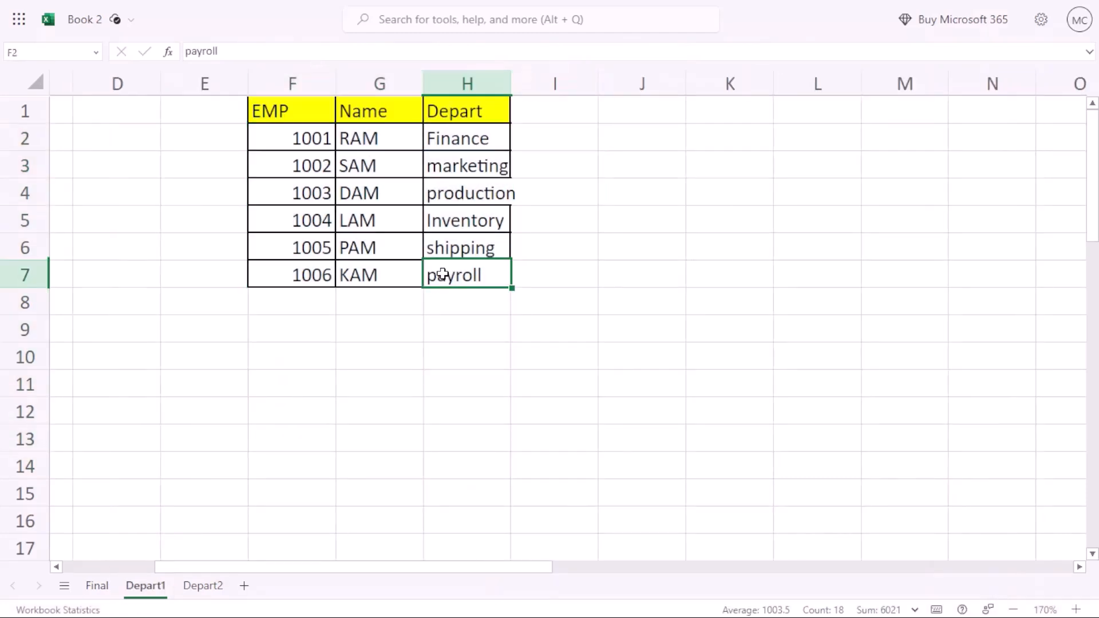
key("Delete")
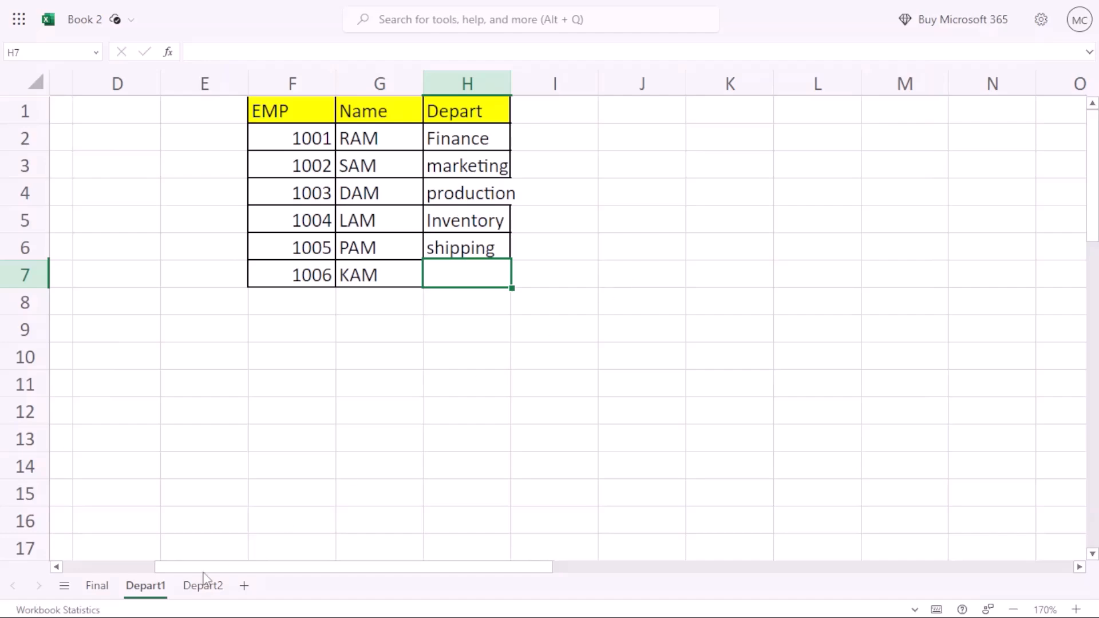
Check how the cleared department carries over to cell F8 of the Final sheet.
left_click(97, 585)
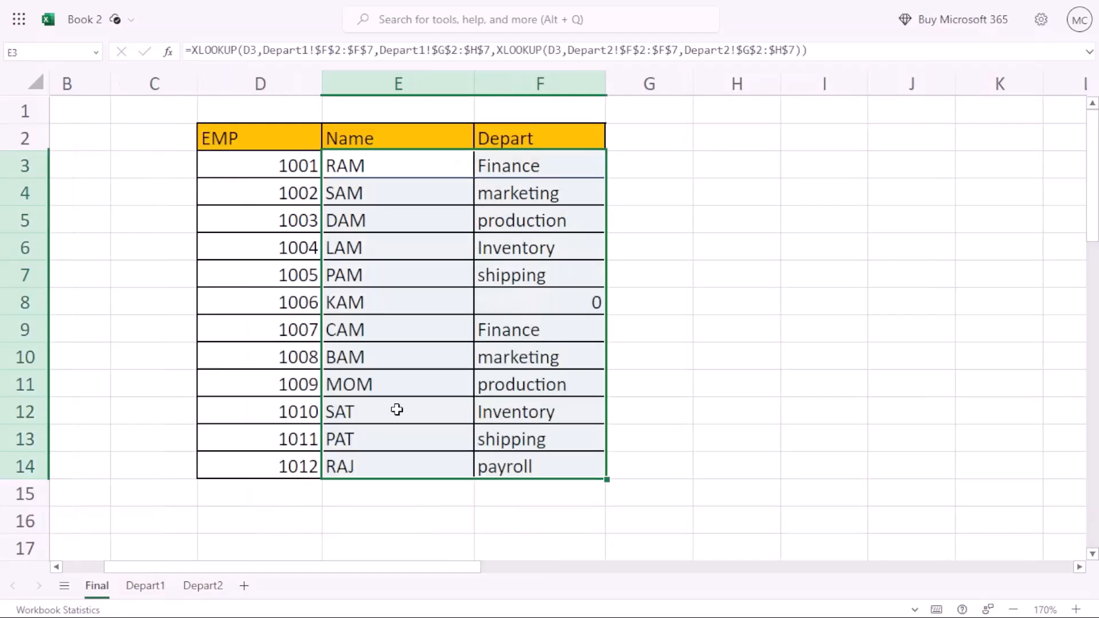
left_click(530, 306)
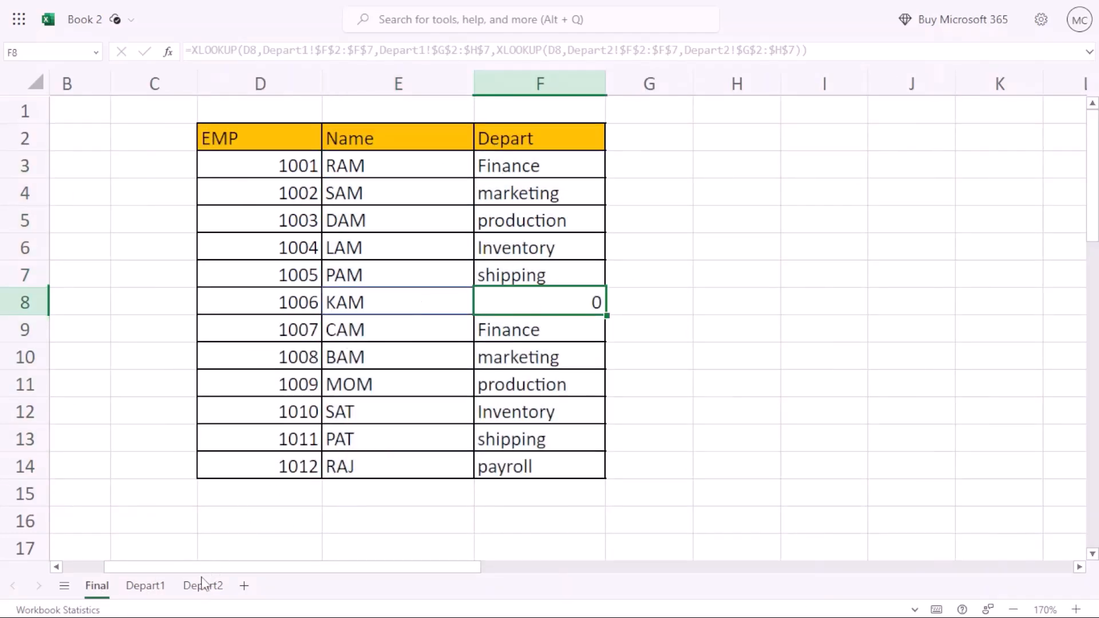
Enter Payroll as the department in cell H7 of the Depart1 sheet, and return to the Final sheet to check F8.
left_click(148, 586)
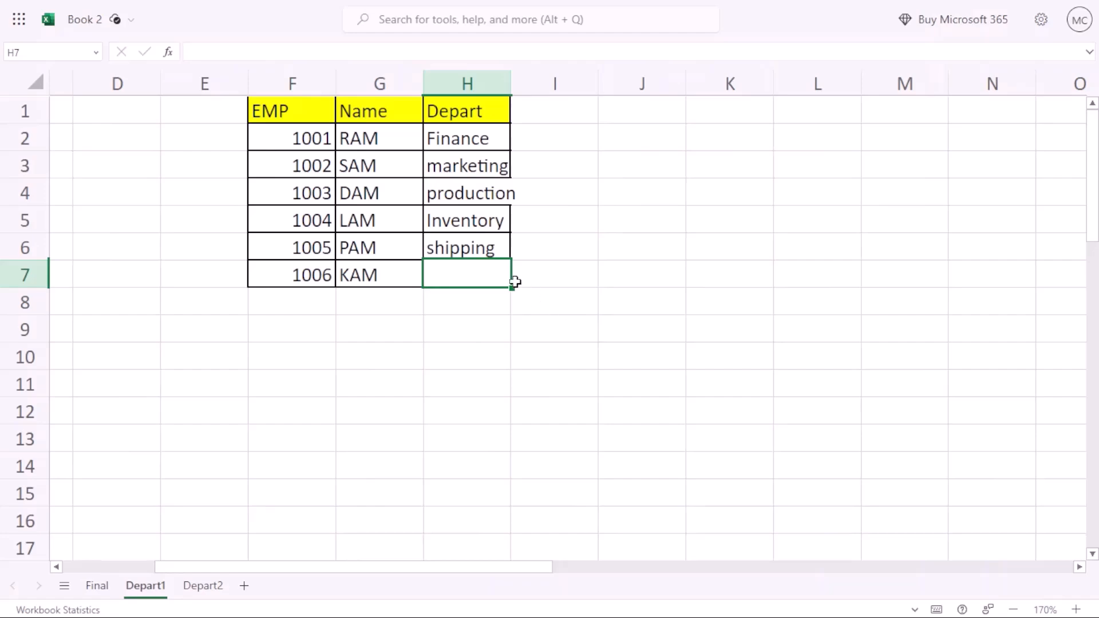
type("[a")
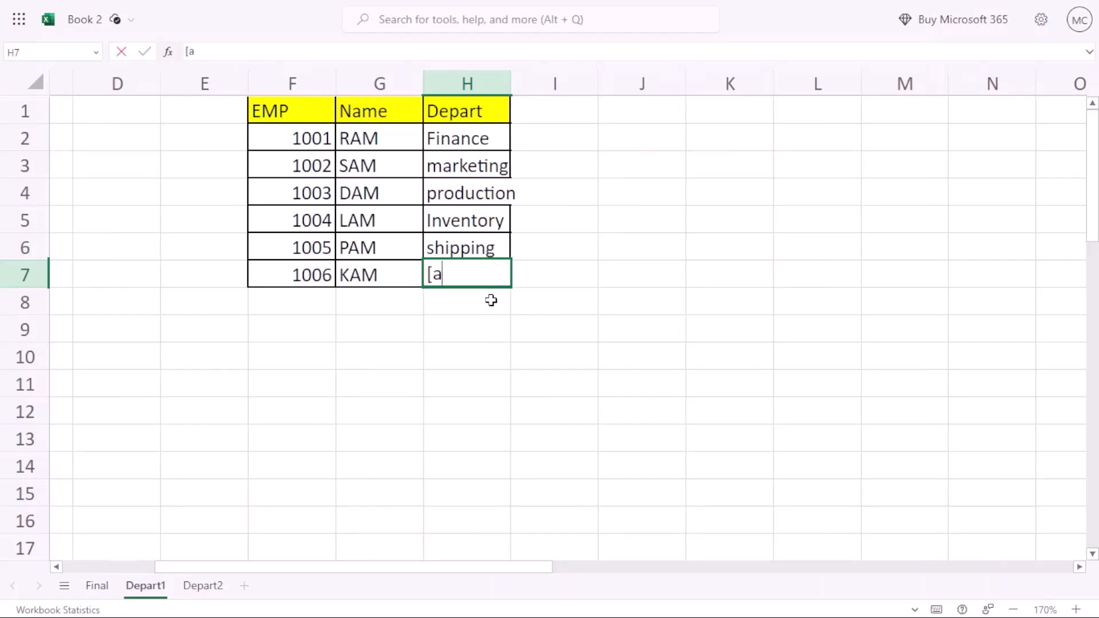
key("BackSpace")
key("BackSpace")
type("pA")
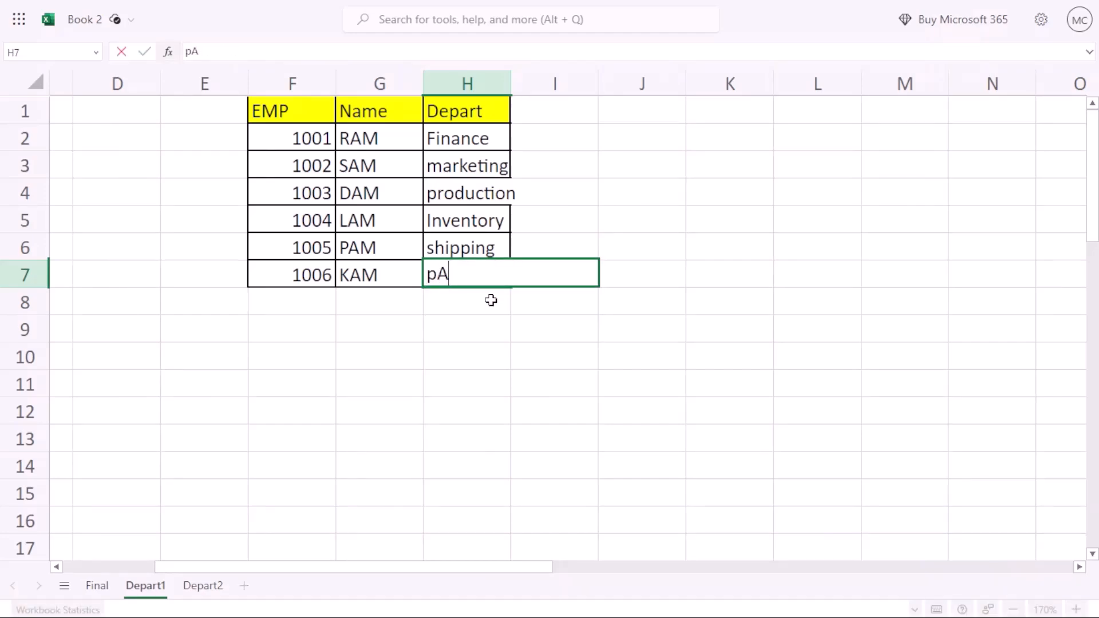
type("YROL")
key("BackSpace")
key("BackSpace")
key("BackSpace")
key("BackSpace")
key("BackSpace")
key("BackSpace")
type("Payro")
key("Return")
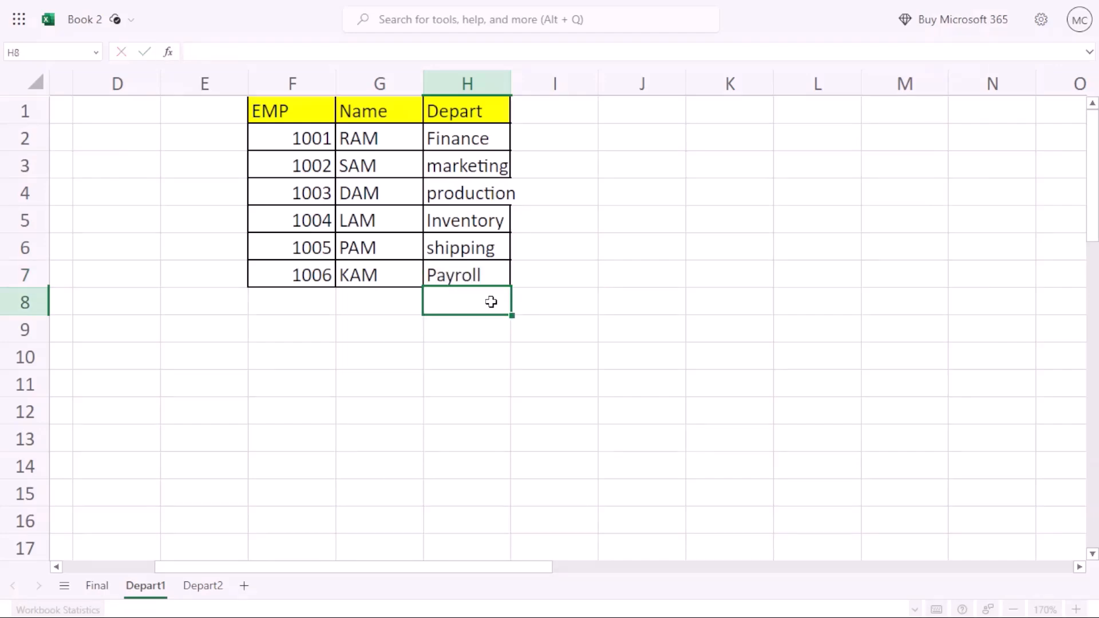
left_click(98, 584)
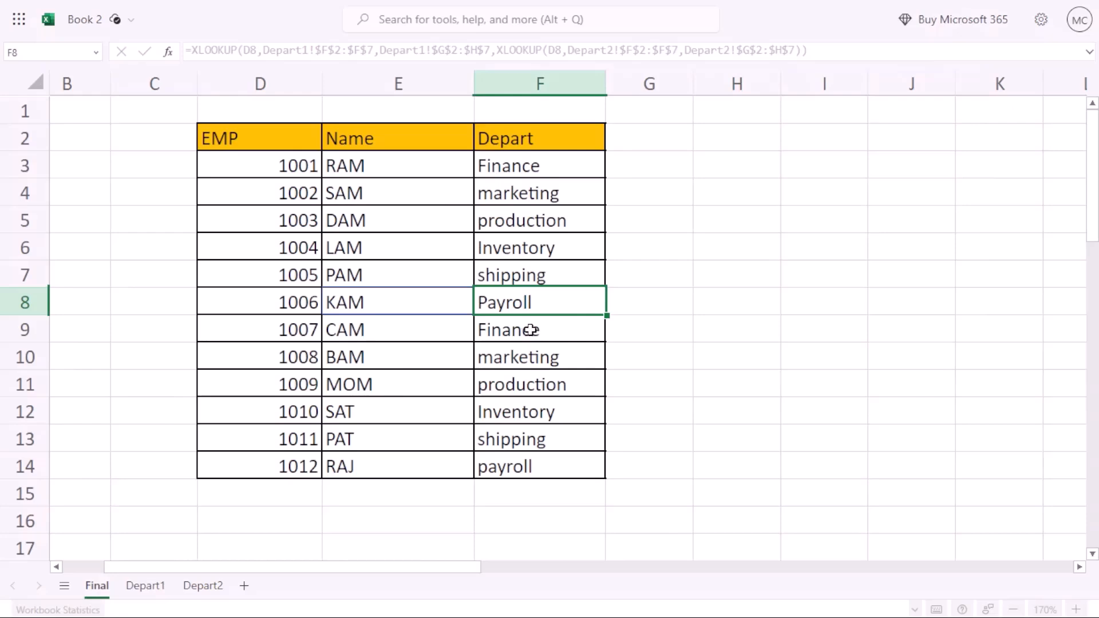